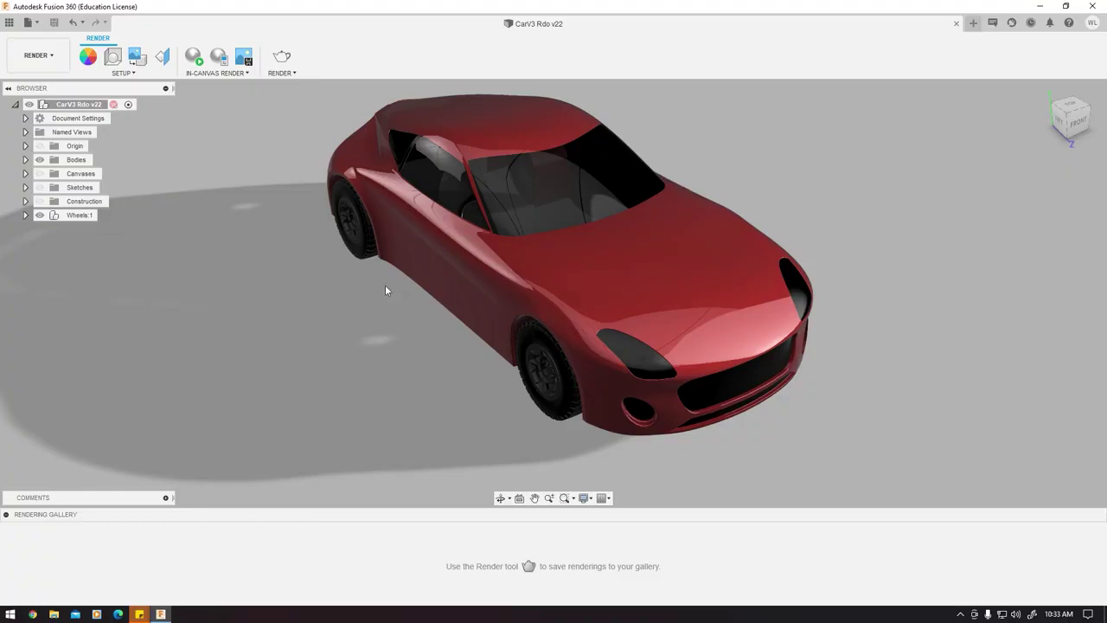
middle_click_drag(383, 294, 422, 324, "shift")
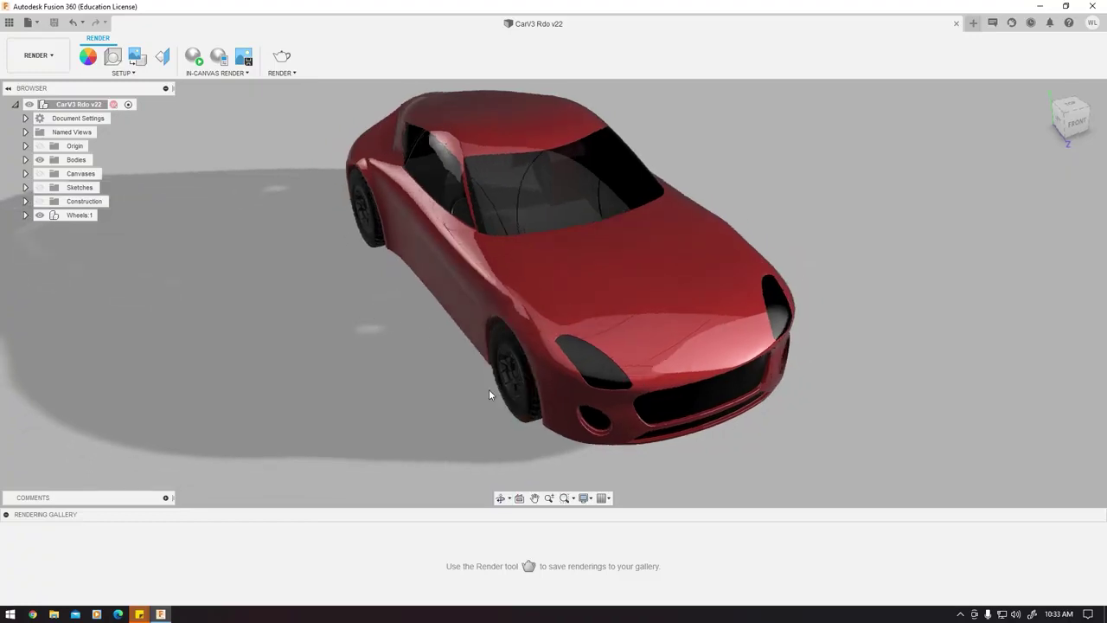
left_click(38, 55)
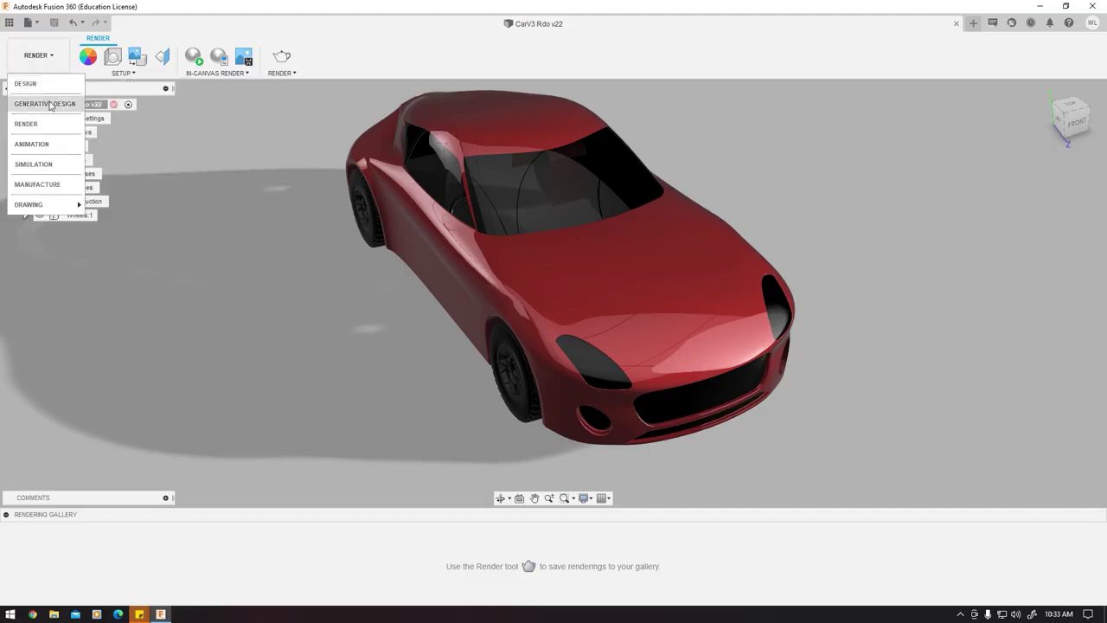
left_click(277, 186)
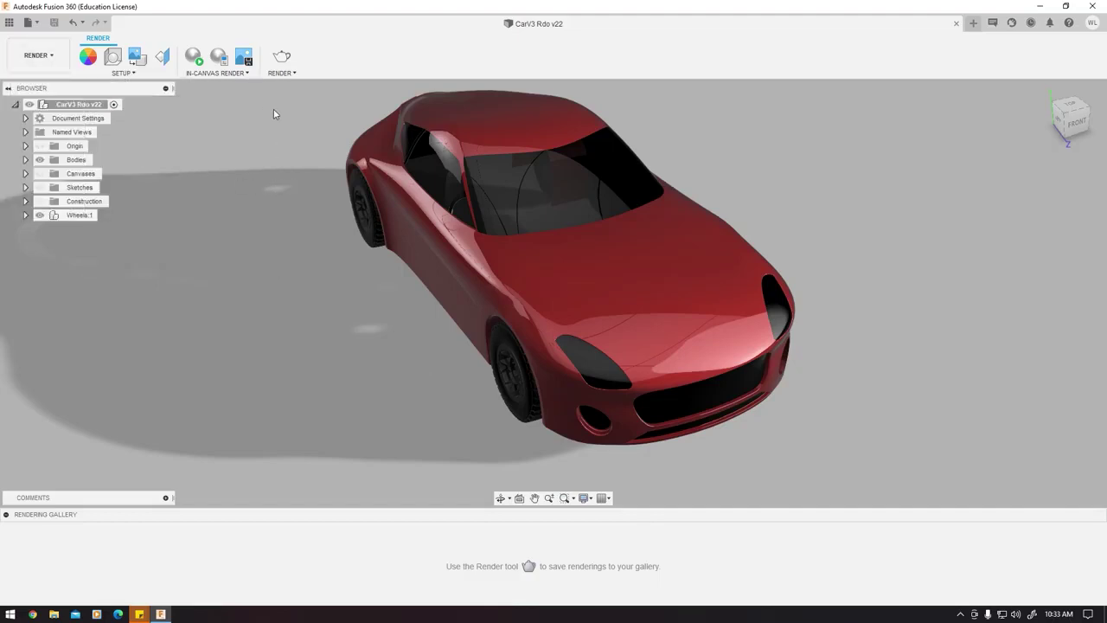
left_click(42, 57)
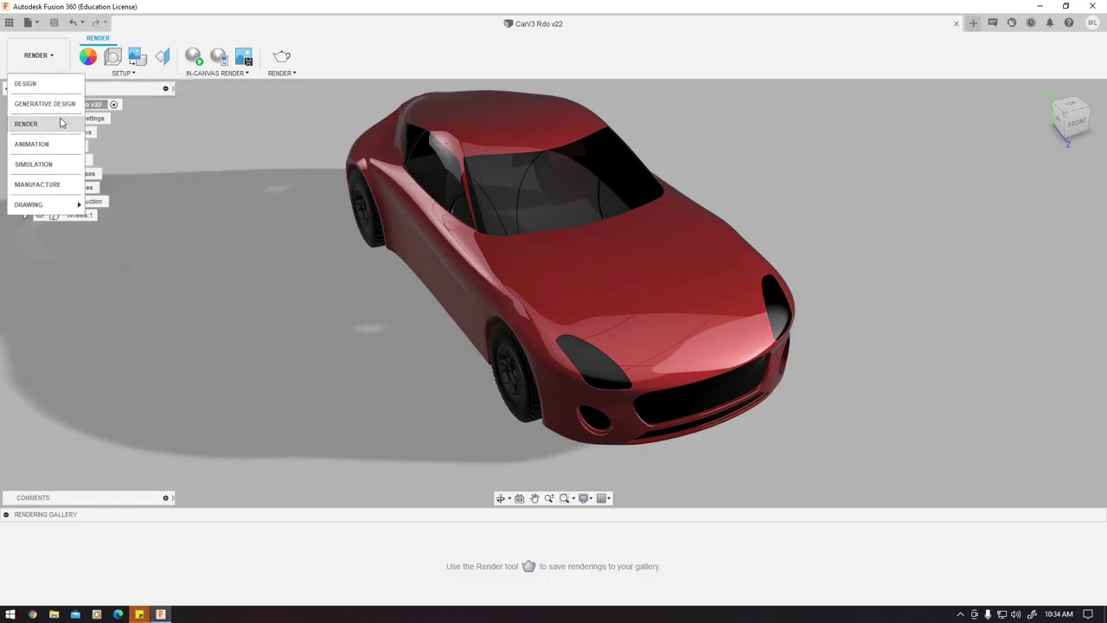
middle_click(270, 215)
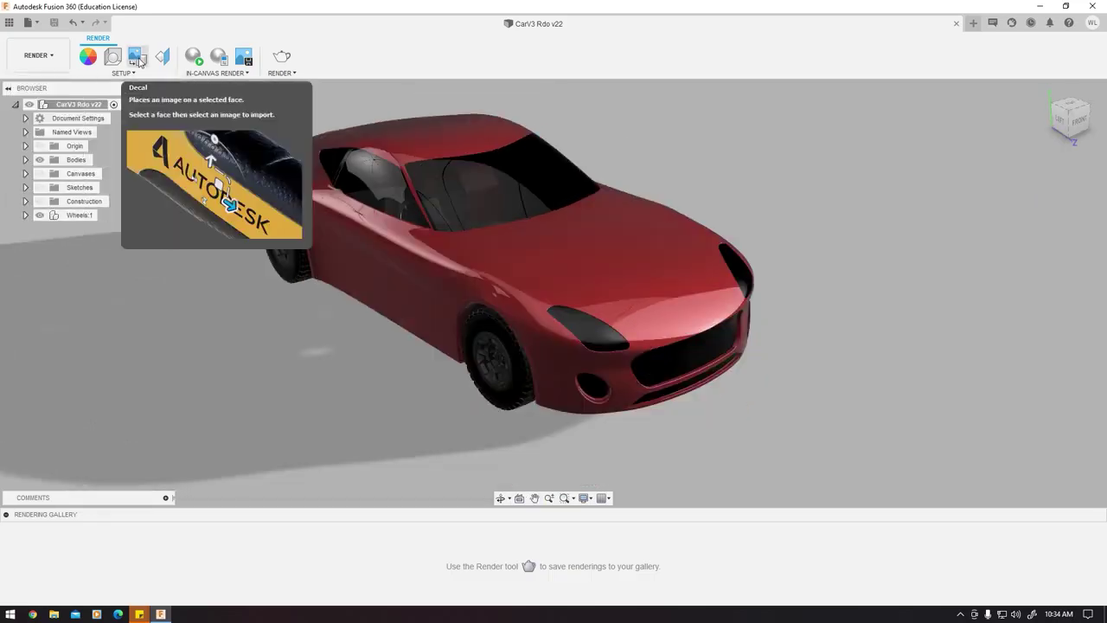
Insert the image emblem-2715527_960_720.png from the computer as a decal on the front face of the car's hood.
left_click(138, 58)
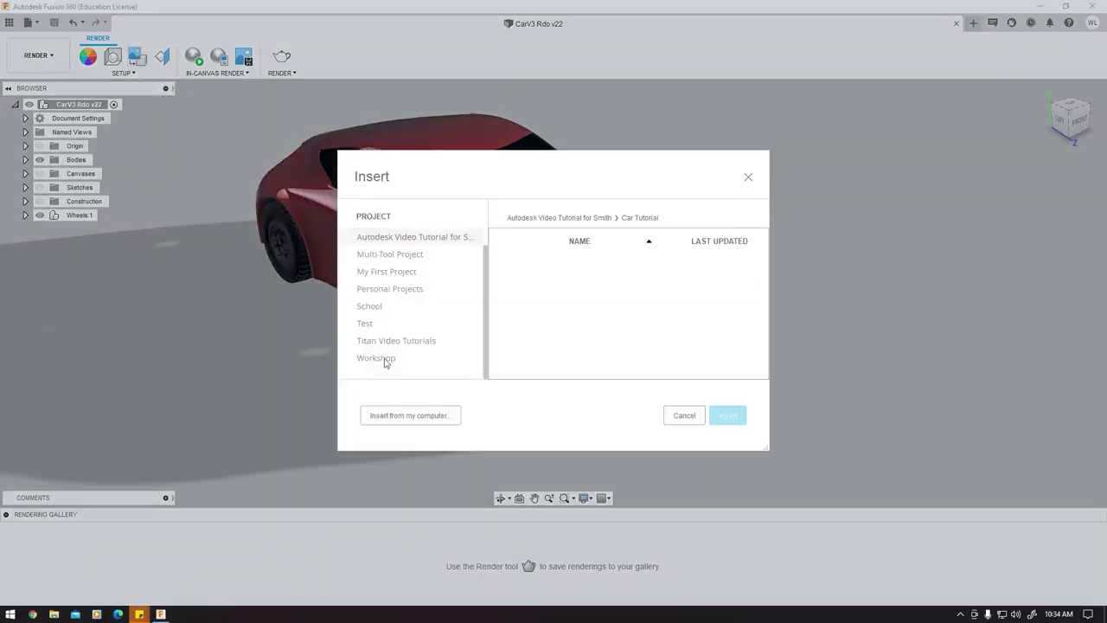
left_click(400, 416)
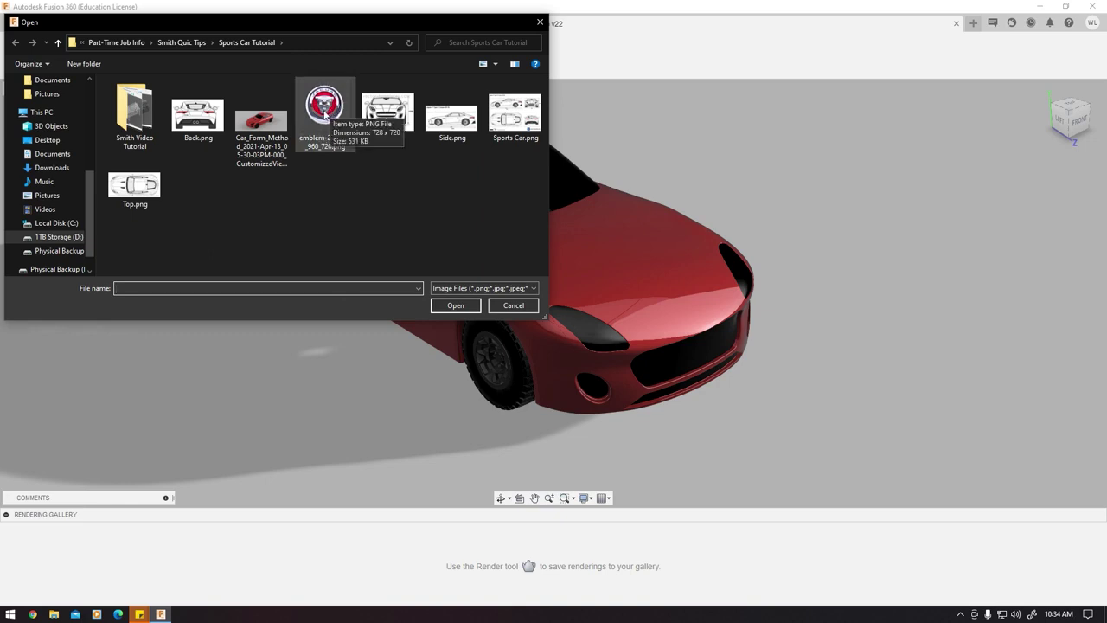
left_click(332, 106)
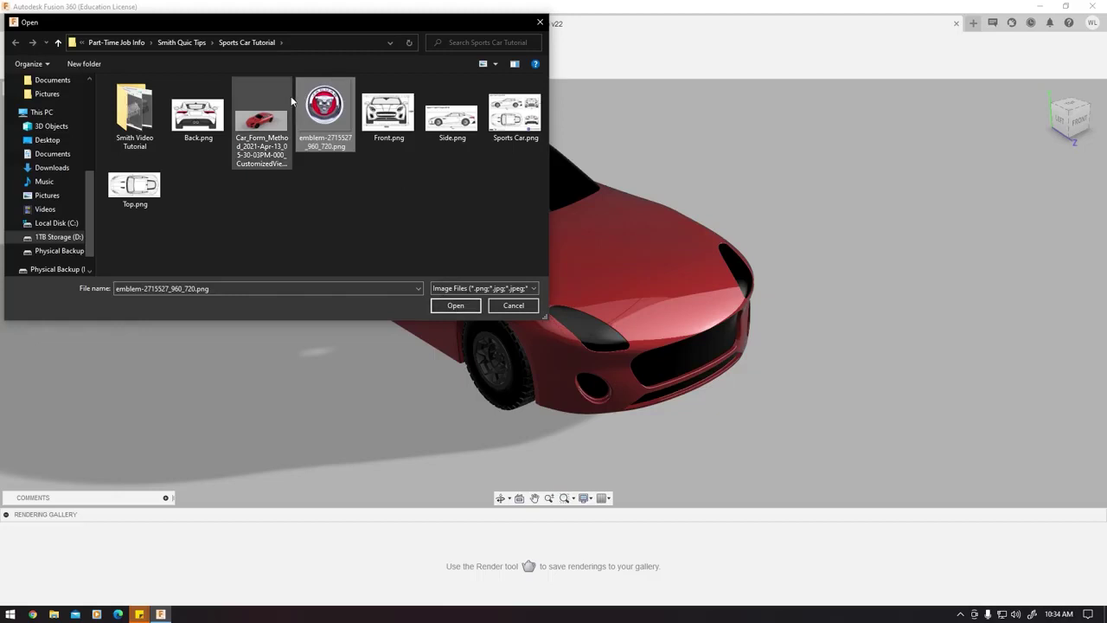
left_click(455, 304)
left_click(677, 306)
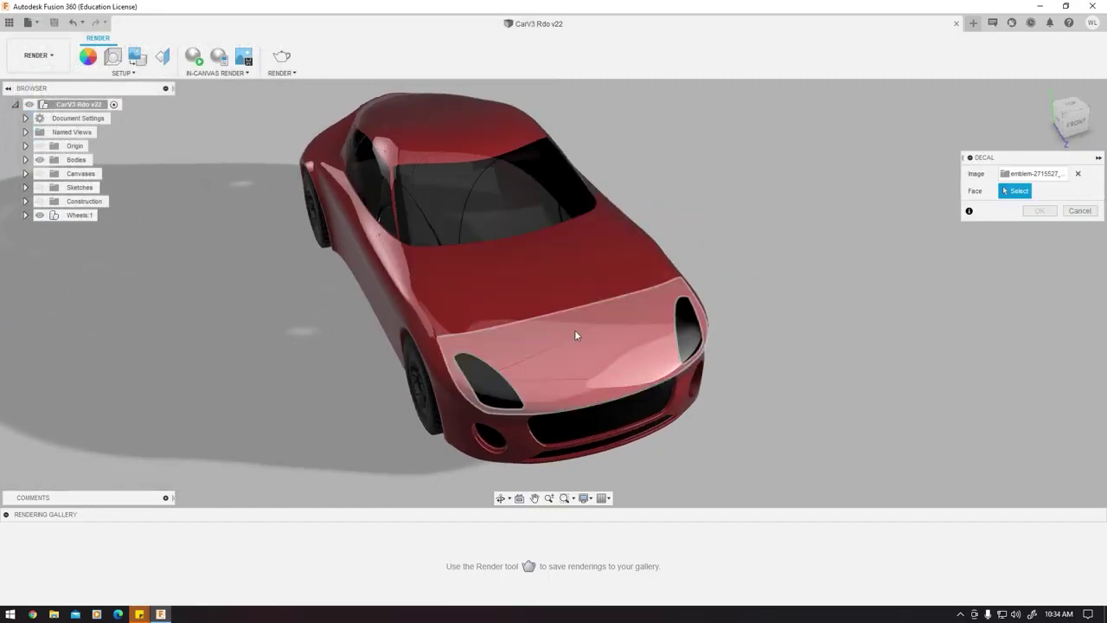
left_click(531, 353)
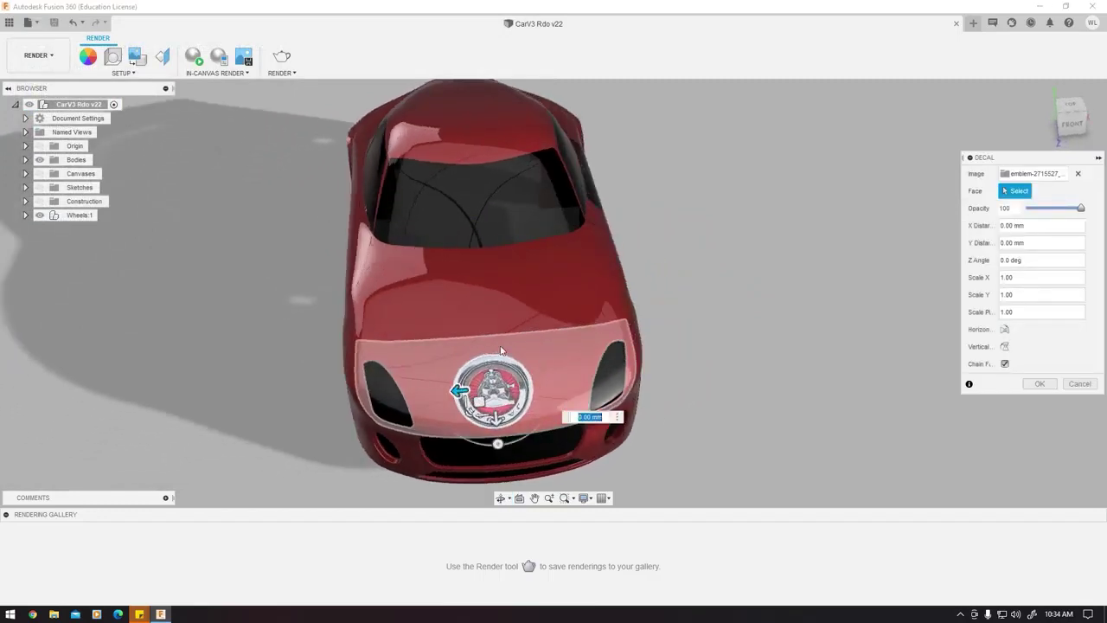
Rotate the emblem decal 180 degrees so it stands upright when seen from the front of the car.
left_click(1073, 107)
scroll(526, 291, "up", 5)
mouse_move(533, 288)
left_mouse_down()
mouse_move(472, 247)
mouse_move(506, 172)
mouse_move(524, 167)
left_mouse_up()
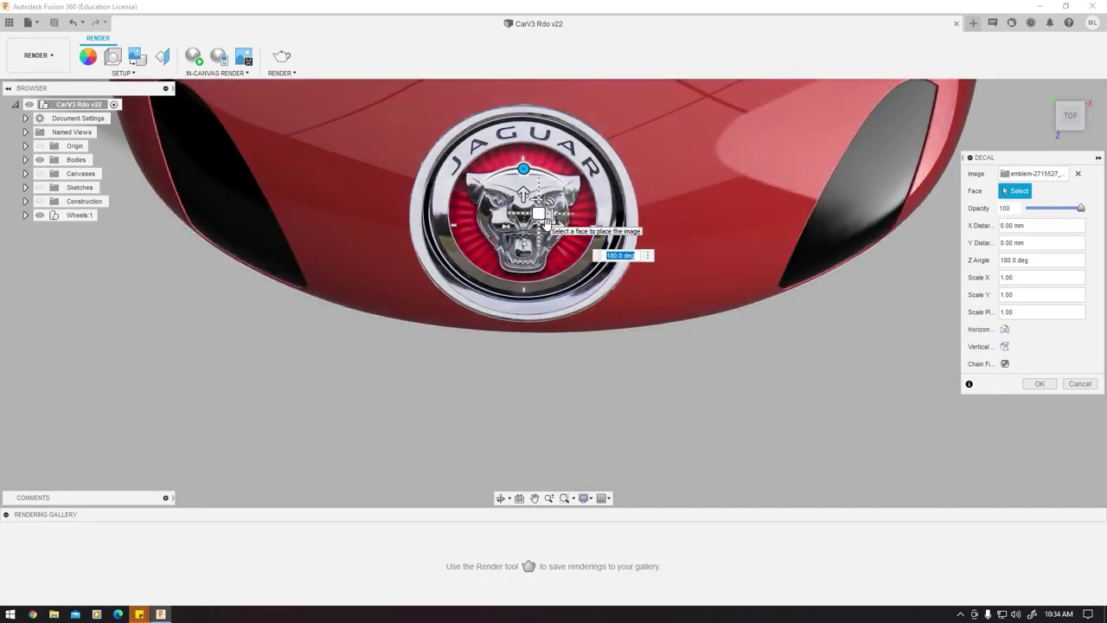
Shrink the emblem decal, centre it just above the grille at about X -5.7 mm and Y -234.8 mm, and apply it.
left_click(543, 221)
left_click_drag(547, 226, 563, 226)
middle_click_drag(562, 264, 562, 152, "shift")
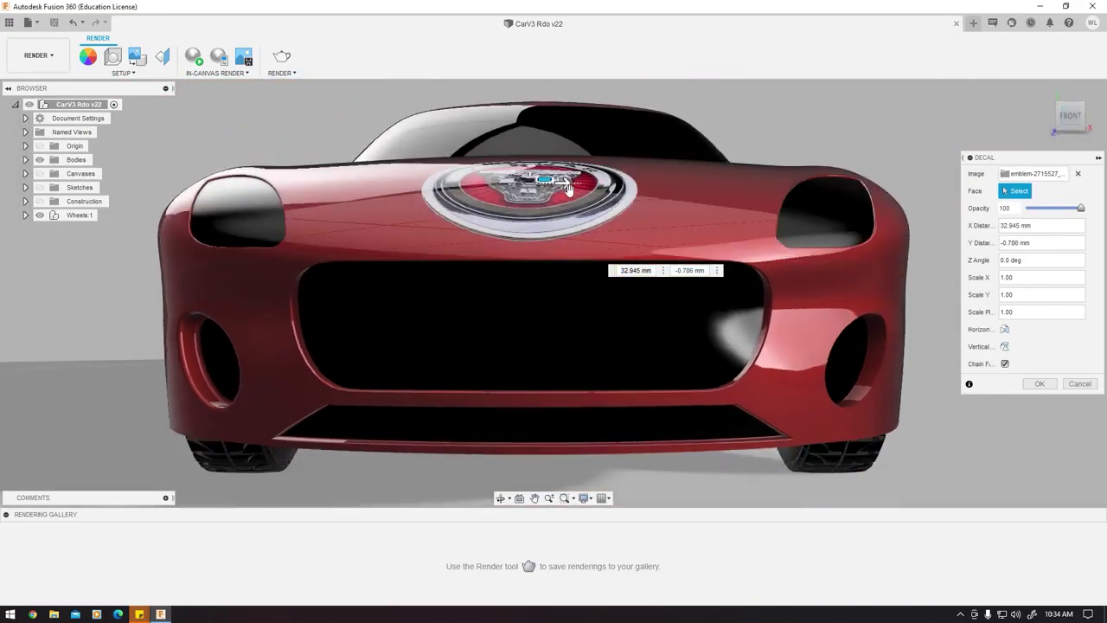
left_click_drag(569, 188, 594, 189)
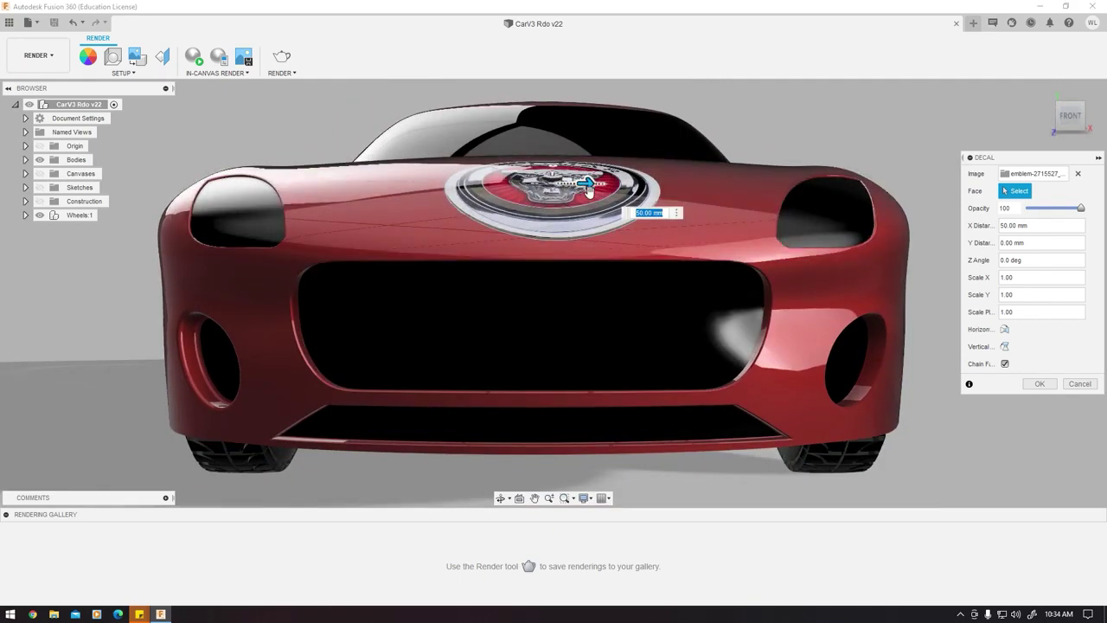
left_click_drag(568, 184, 564, 187)
middle_click_drag(564, 187, 584, 234, "shift")
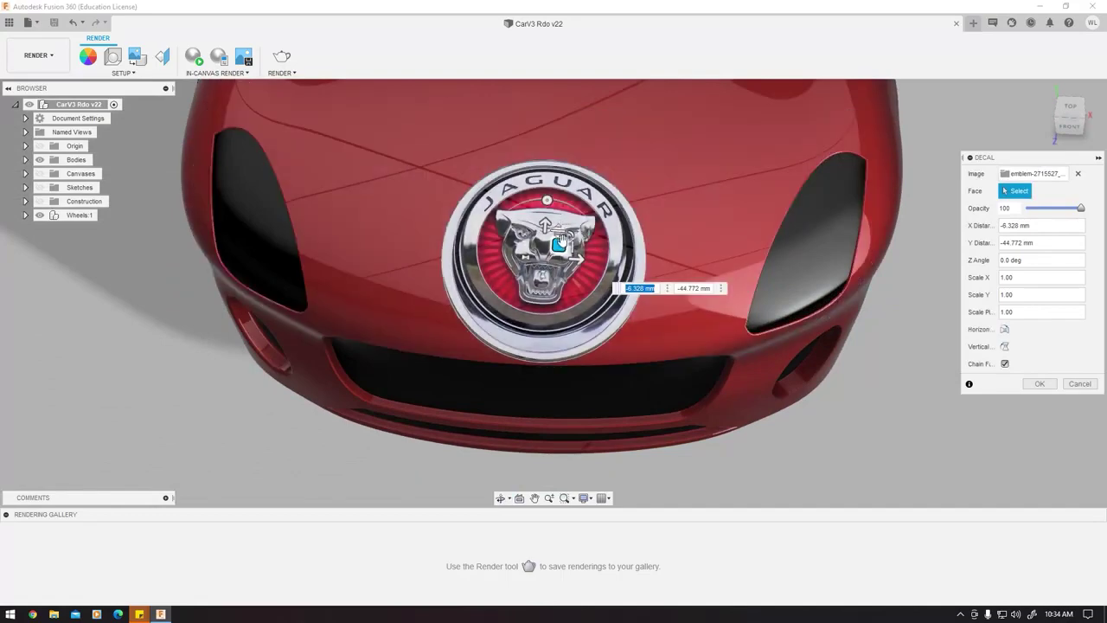
left_click_drag(578, 235, 566, 325)
left_click(1069, 126)
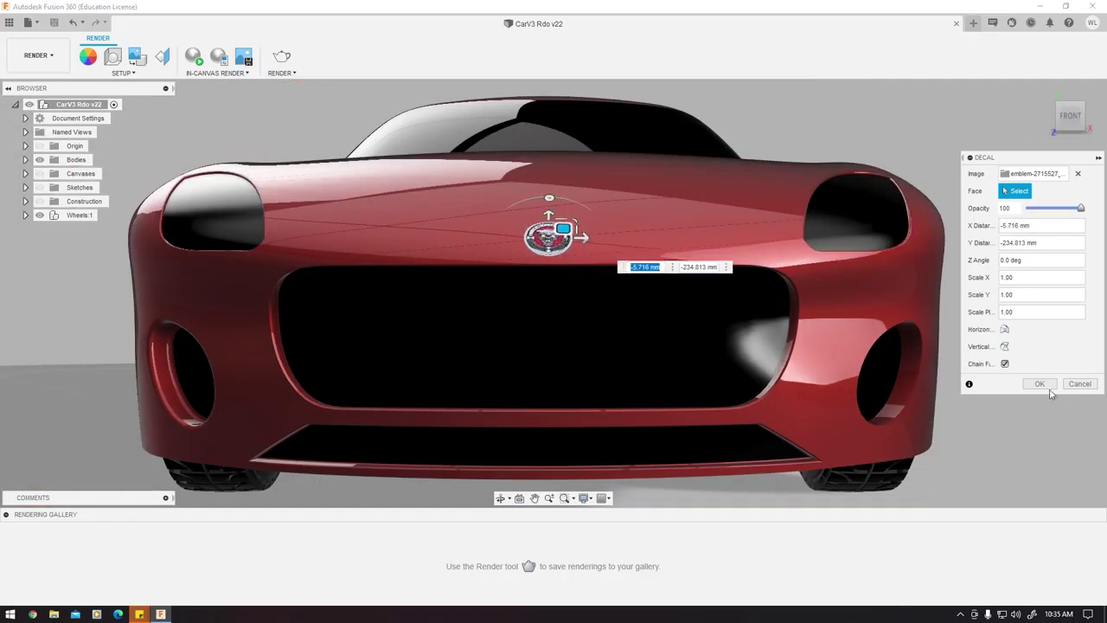
left_click(1040, 383)
Save the car design with the emblem decal in place.
scroll(671, 291, "down", 3)
middle_click_drag(670, 290, 348, 313, "shift")
key("ctrl+s")
left_click(552, 325)
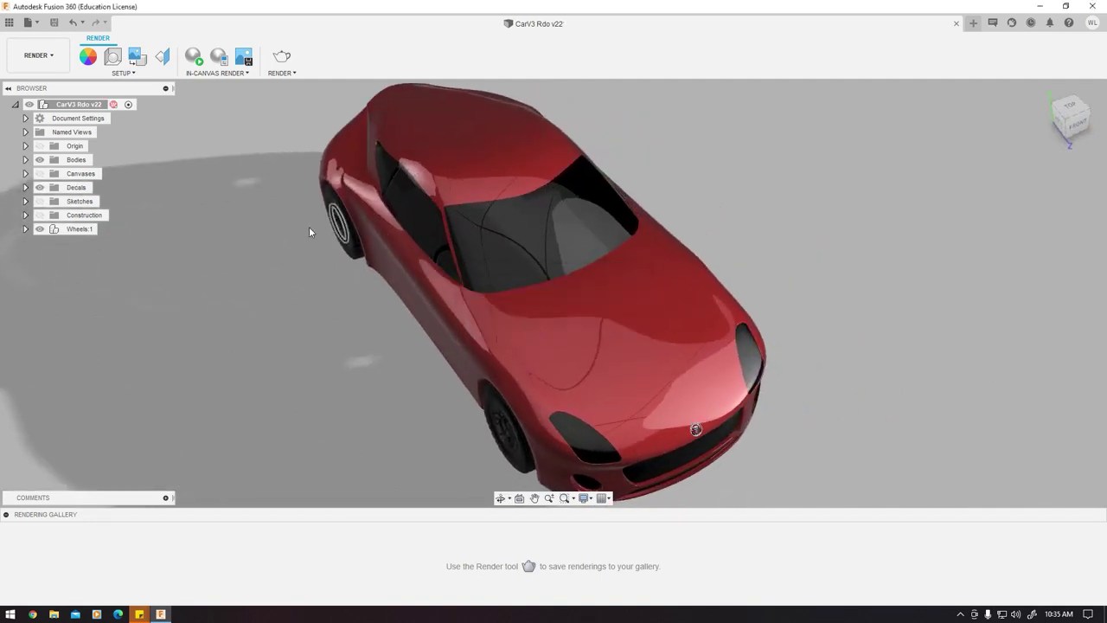
middle_click_drag(262, 258, 324, 236, "shift")
middle_click_drag(216, 172, 188, 213)
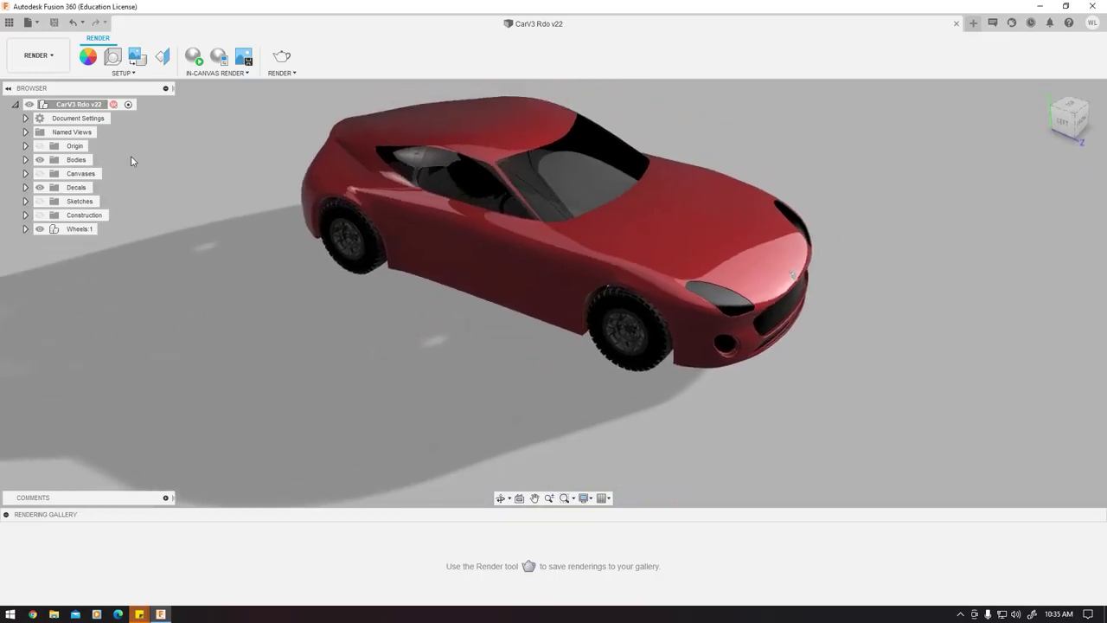
Open the scene settings and set the background type to Environment.
left_click(111, 58)
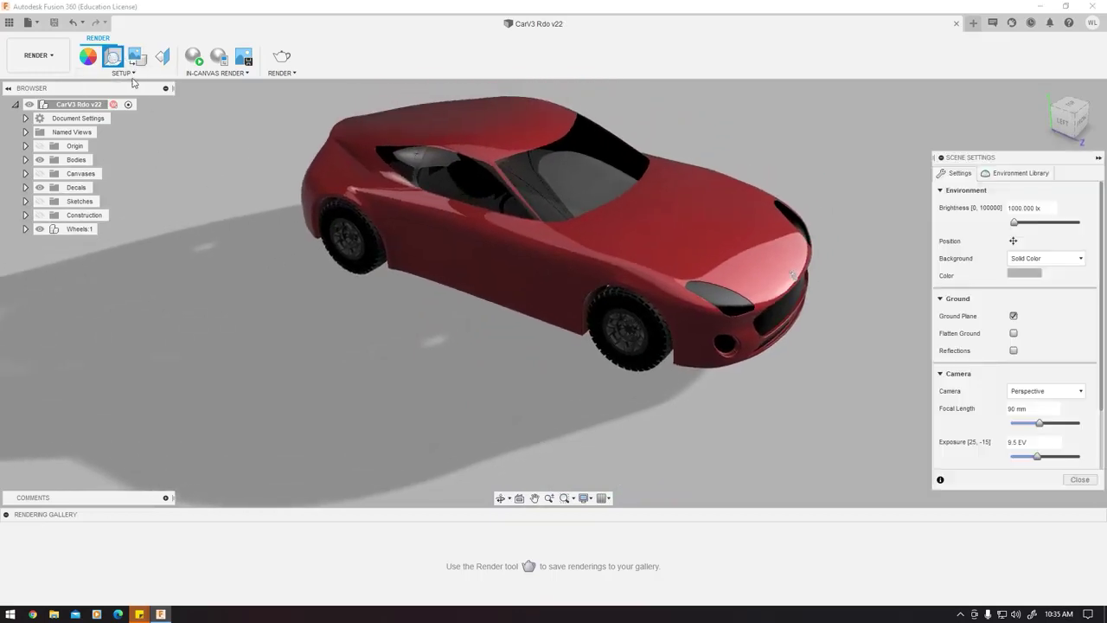
middle_click_drag(173, 109, 233, 182, "shift")
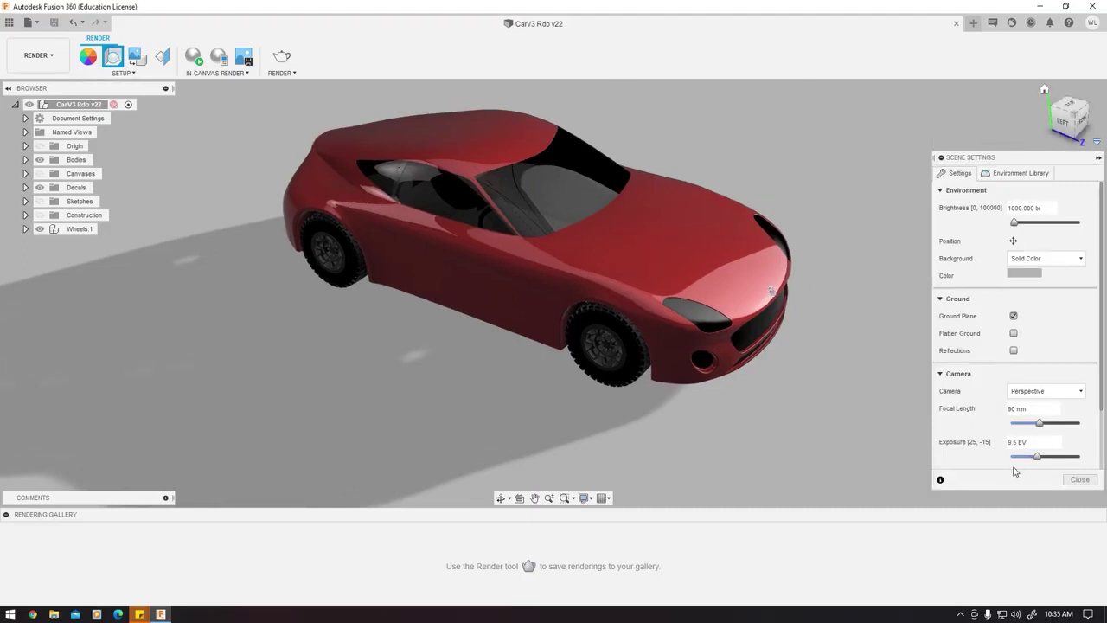
left_click(1043, 263)
left_click(1042, 262)
left_click(1043, 263)
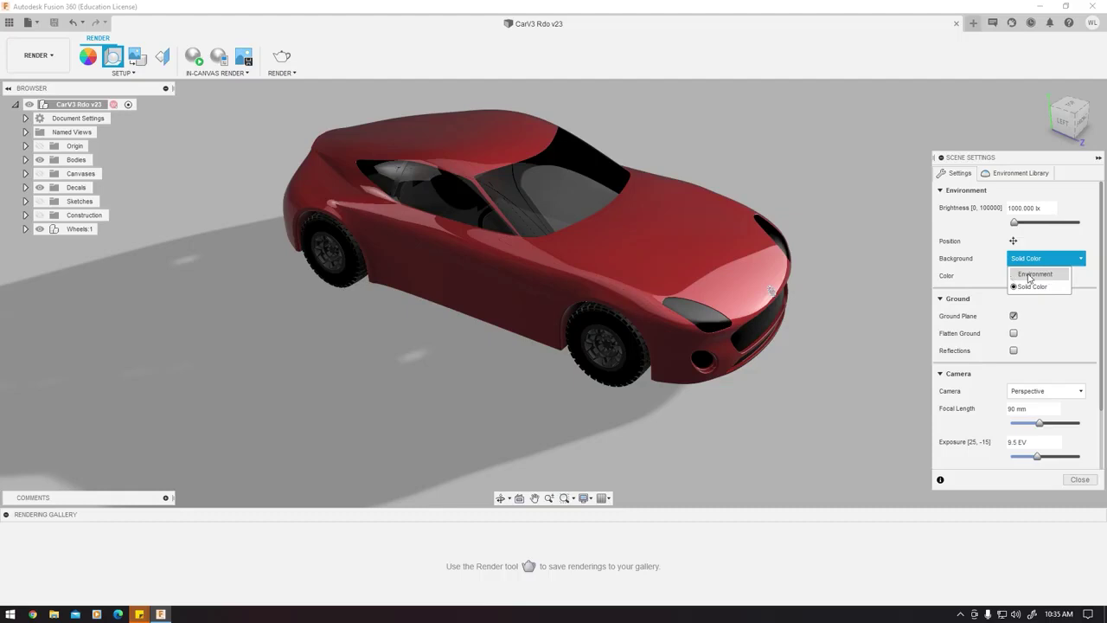
left_click(1030, 275)
left_click(1043, 258)
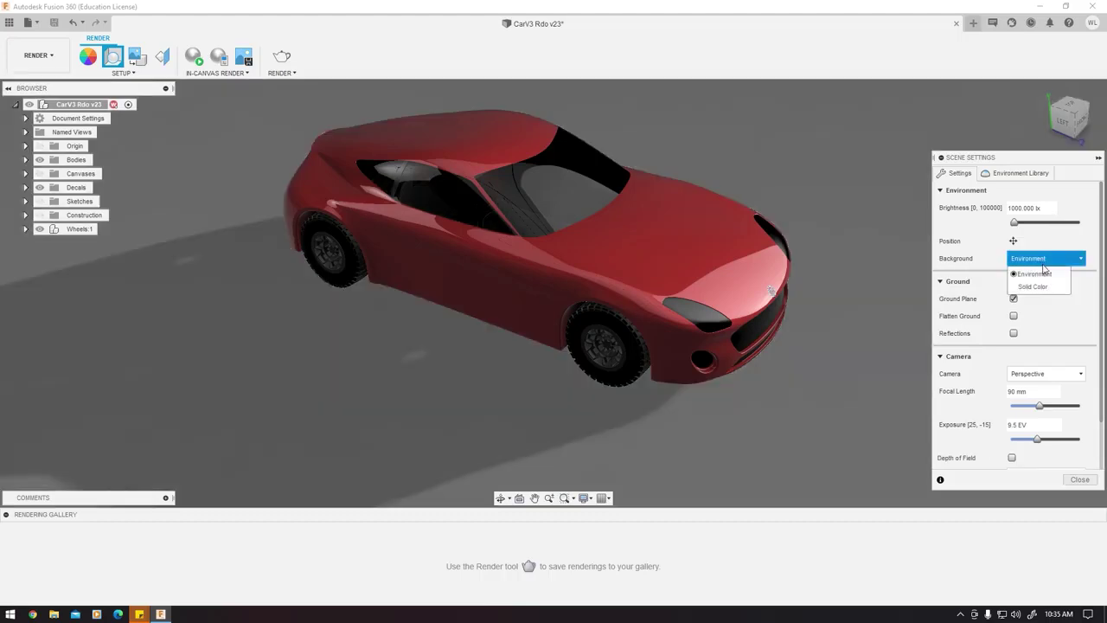
Browse the environment library and apply the Field environment to the scene.
left_click(1021, 174)
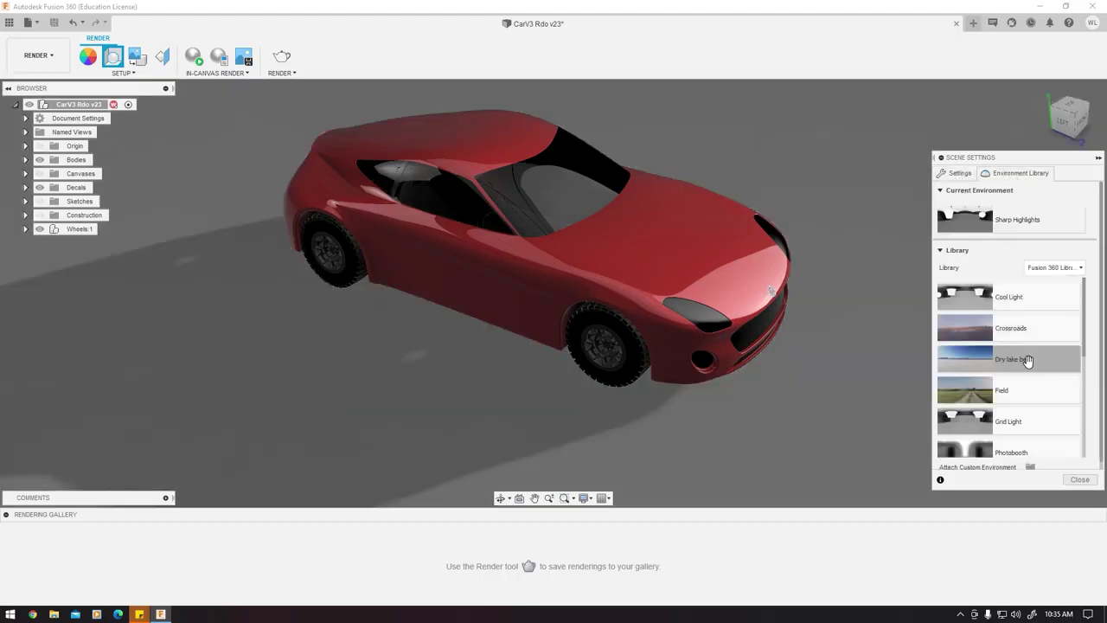
scroll(1026, 407, "down", 3)
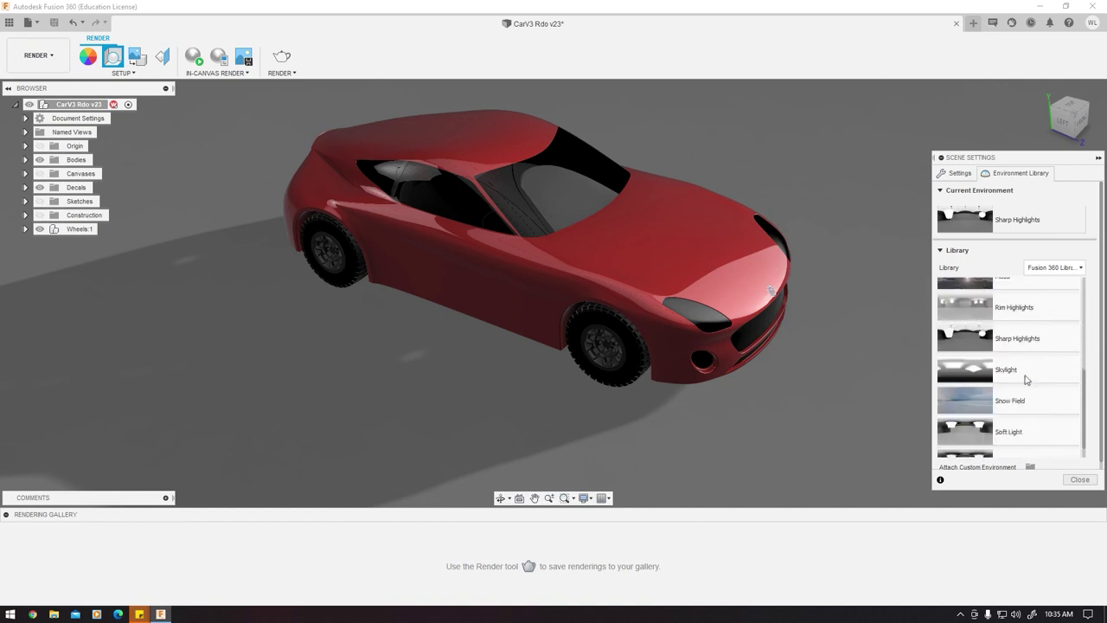
scroll(973, 366, "up", 3)
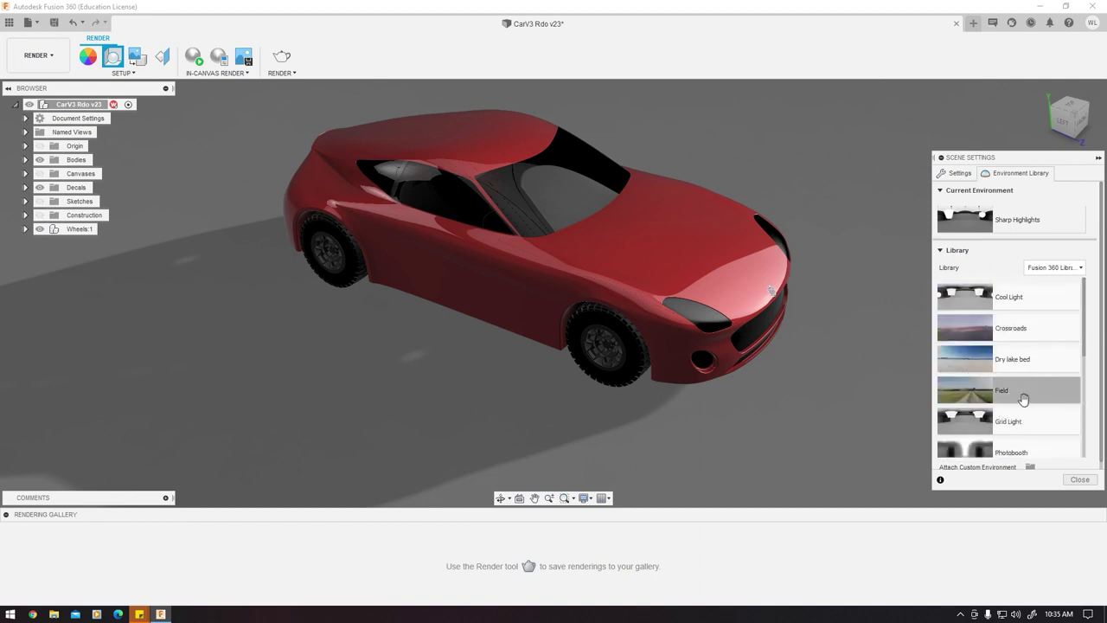
double_click(977, 403)
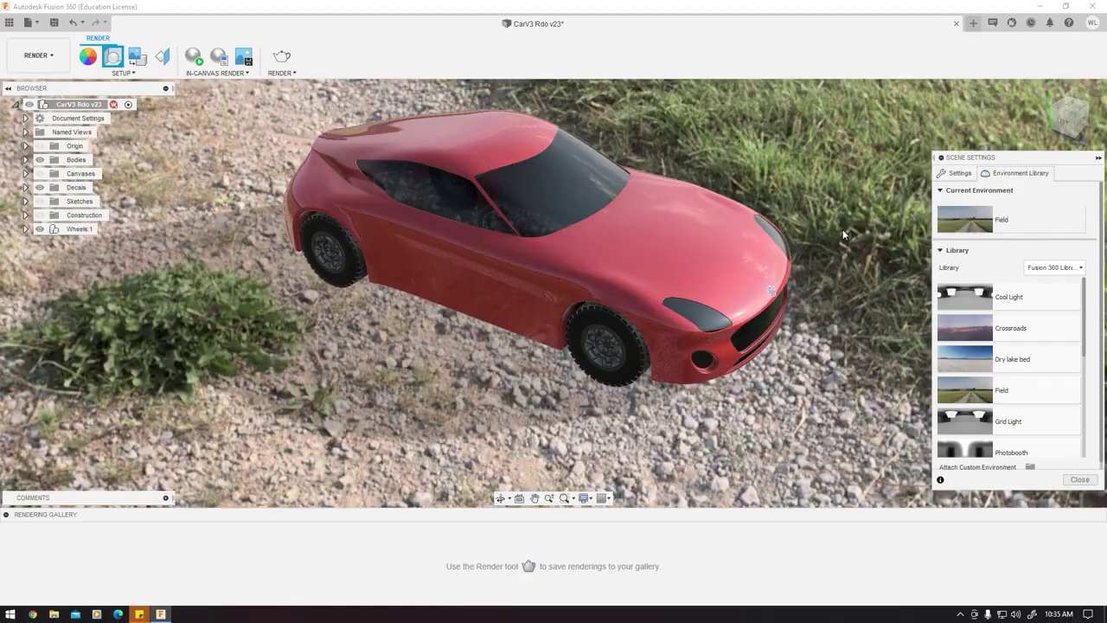
middle_click_drag(333, 380, 435, 326, "shift")
Apply the Cool Light environment to the scene and set the background type to Solid Color.
double_click(1013, 304)
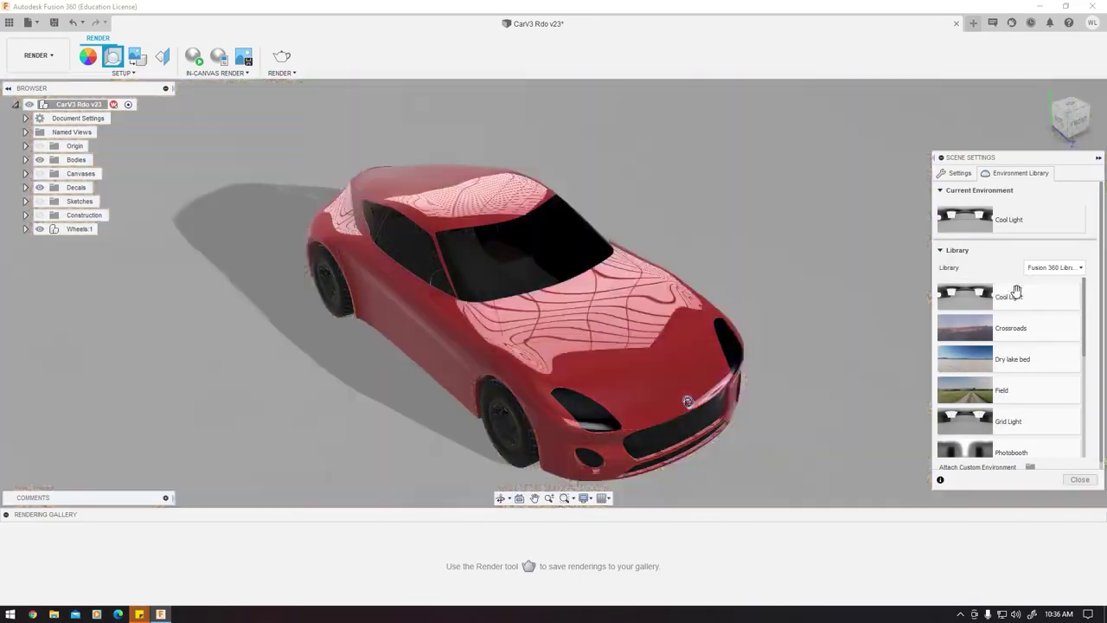
middle_click_drag(753, 312, 770, 294, "shift")
left_click(956, 173)
left_click(1046, 258)
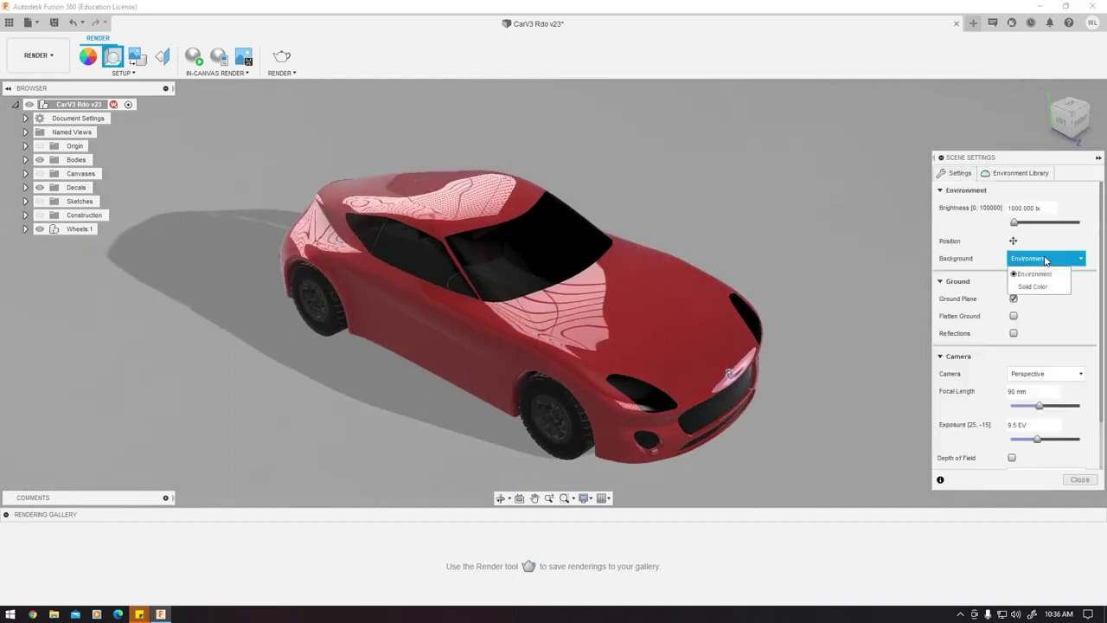
left_click(1035, 286)
Turn the ground reflections on and back off under the solid-colour background.
scroll(1051, 317, "down", 1)
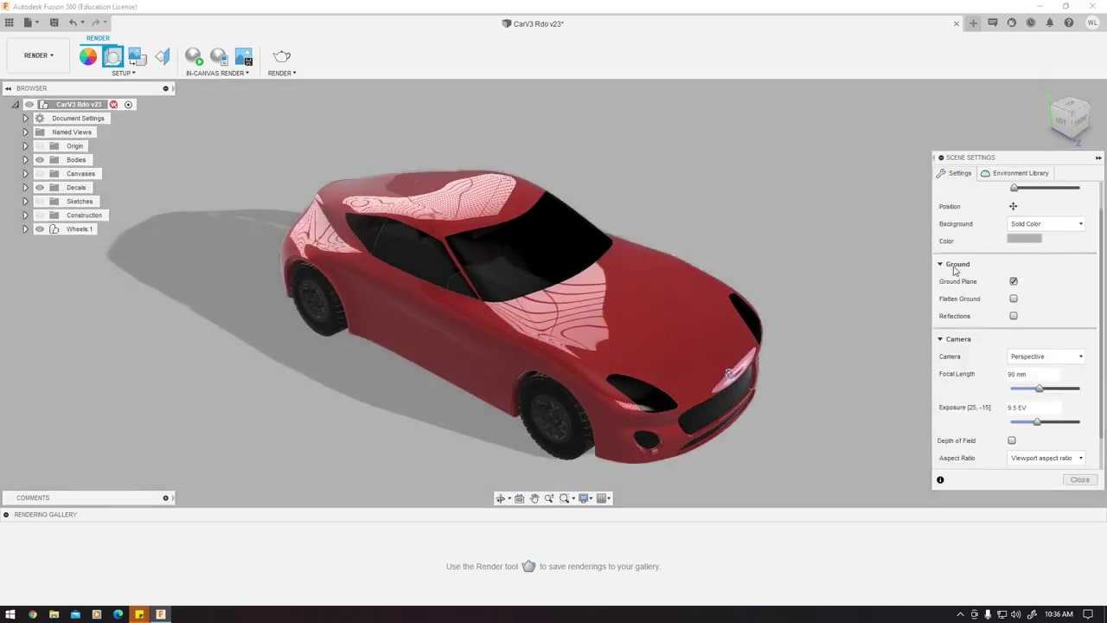
left_click(1014, 316)
left_click(1014, 317)
middle_click_drag(837, 292, 855, 277)
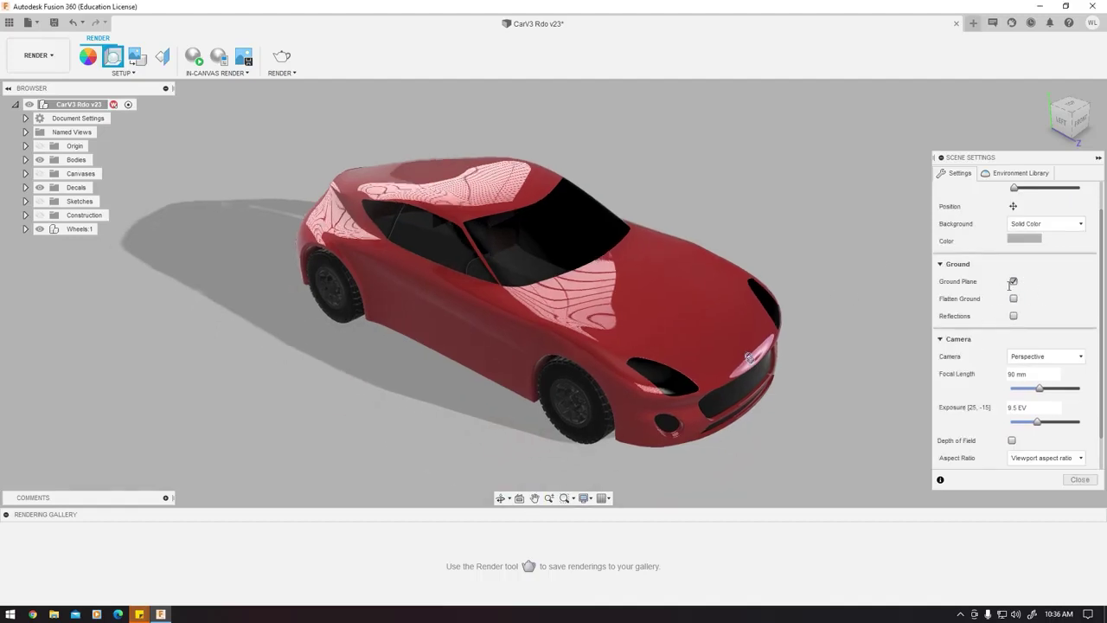
Set the background type to Environment and apply the Field environment from the library.
left_click(1041, 224)
left_click(1036, 240)
left_click(1023, 177)
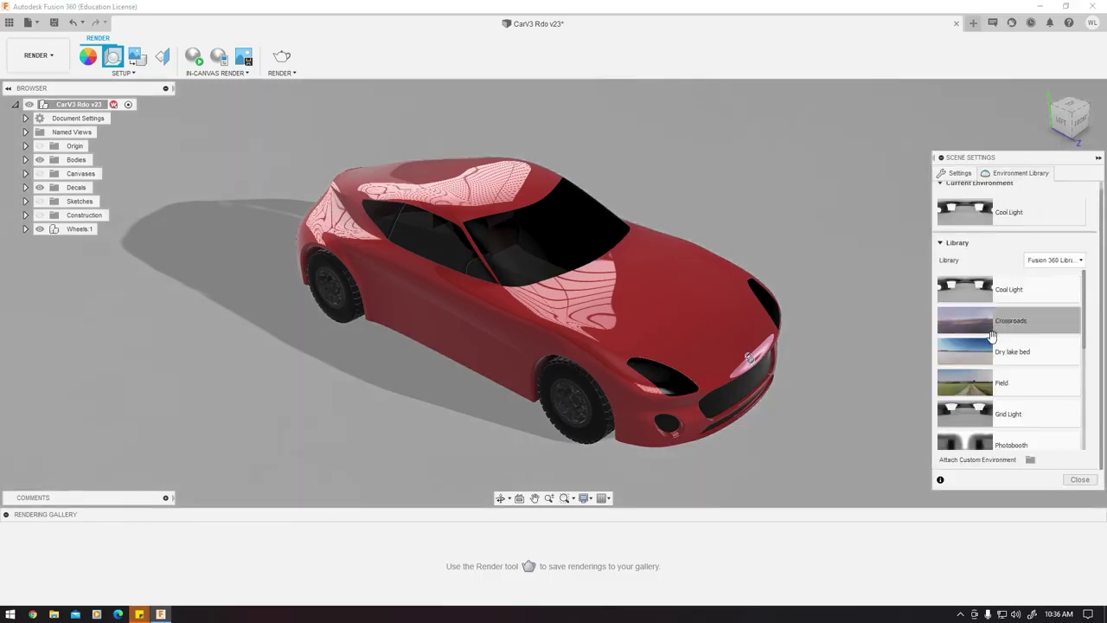
double_click(982, 385)
Turn on Flatten Ground and Reflections for the Field scene and check the car from several angles.
left_click(959, 173)
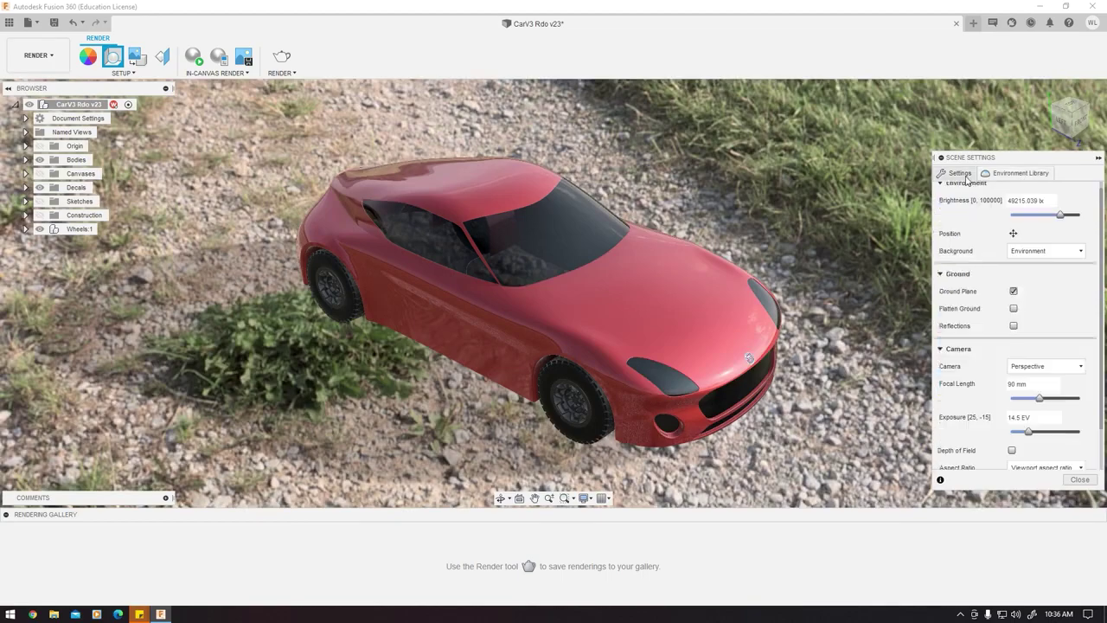
middle_click_drag(909, 293, 284, 237, "shift")
left_click(1015, 309)
middle_click_drag(725, 263, 369, 361, "shift")
middle_click_drag(905, 260, 1008, 336, "shift")
left_click(1014, 326)
middle_click_drag(822, 363, 708, 385, "shift")
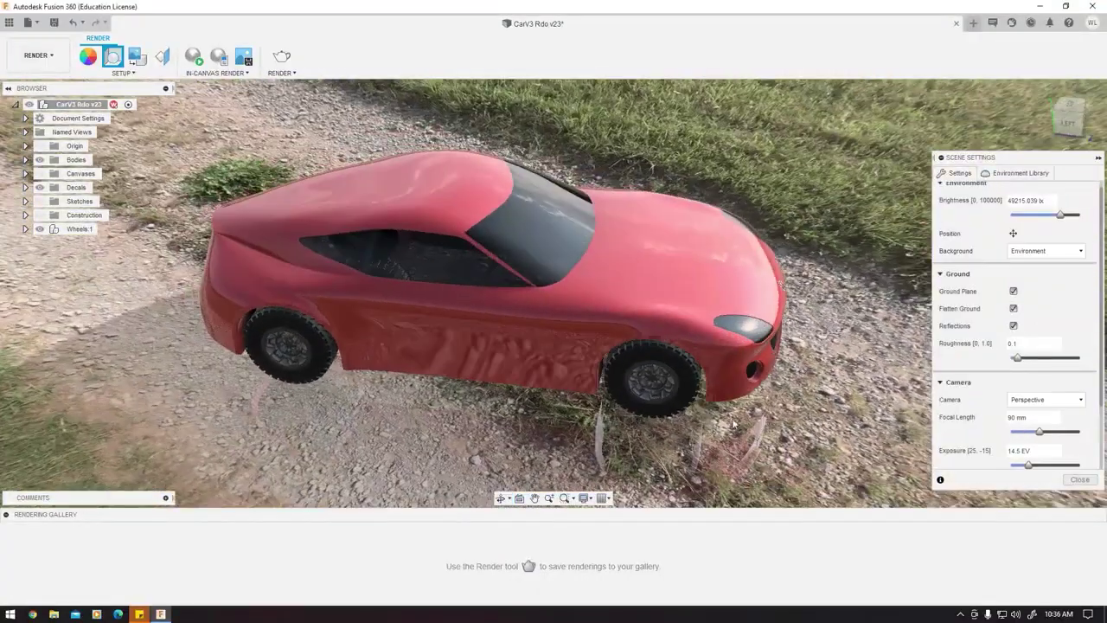
Turn off Reflections and Flatten Ground for the scene.
left_click(1014, 327)
left_click(1014, 309)
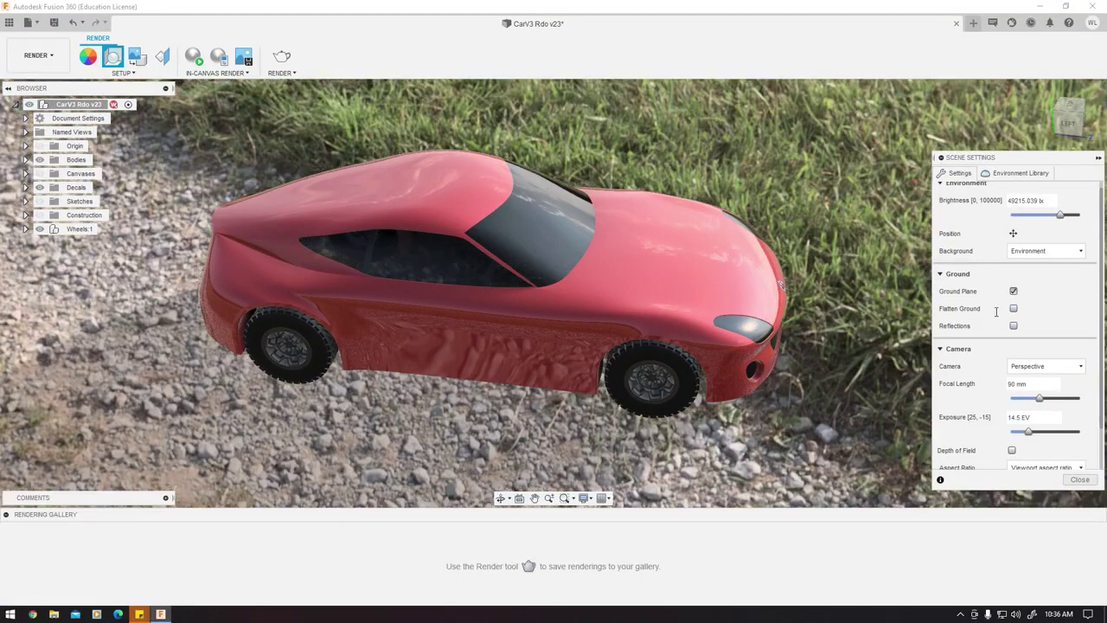
middle_click_drag(767, 277, 945, 282, "shift")
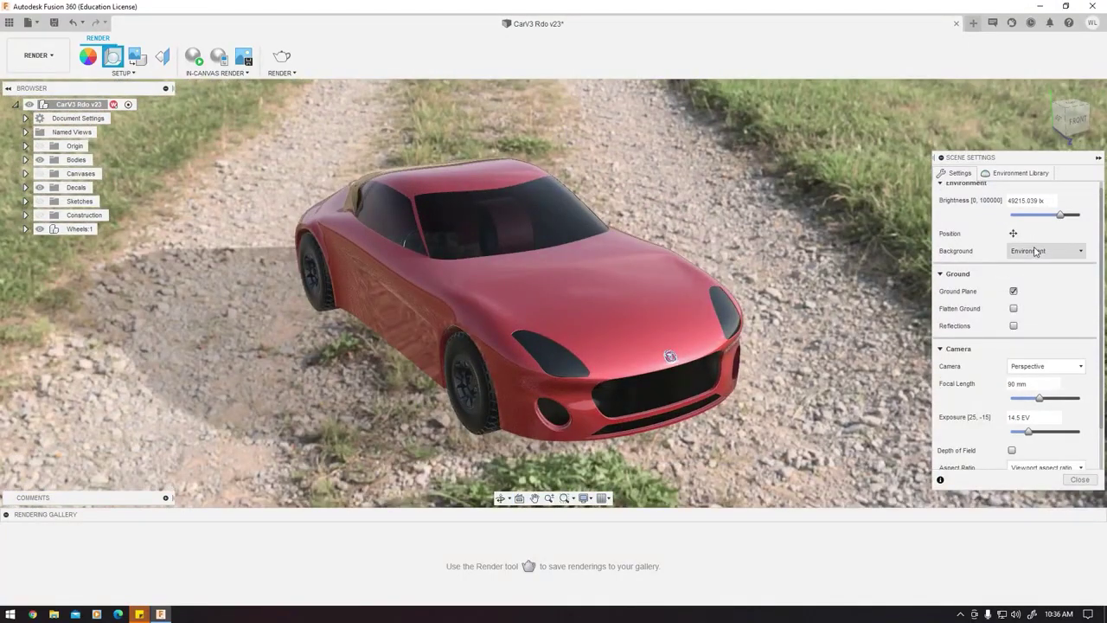
Set the scene background to Solid Color and apply the Cool Light environment from the library.
left_click(1034, 250)
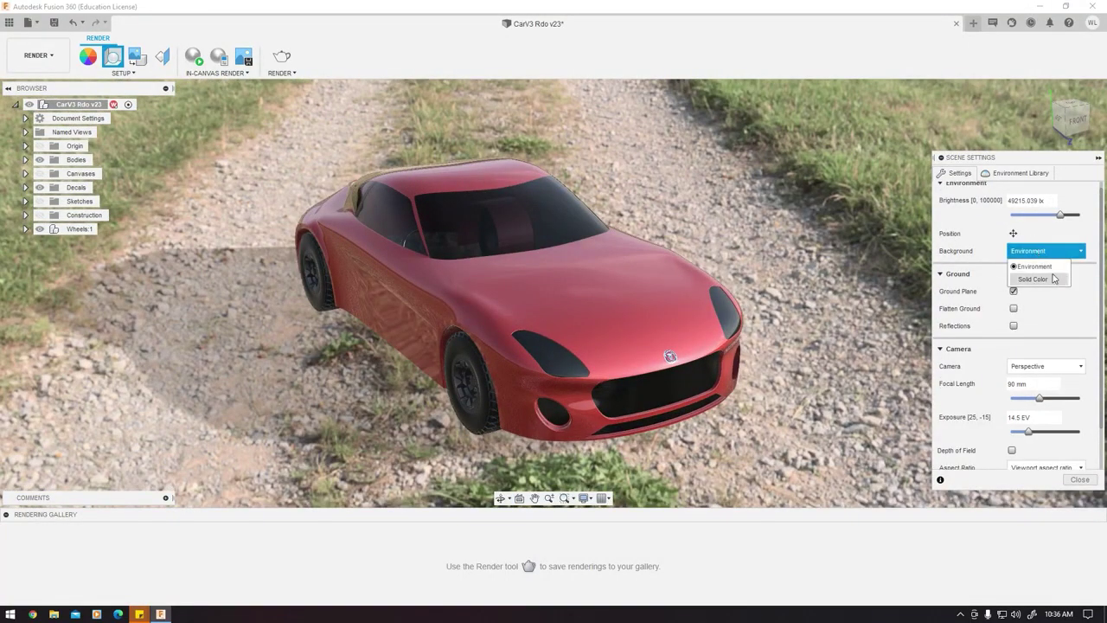
left_click(1038, 279)
left_click(1022, 174)
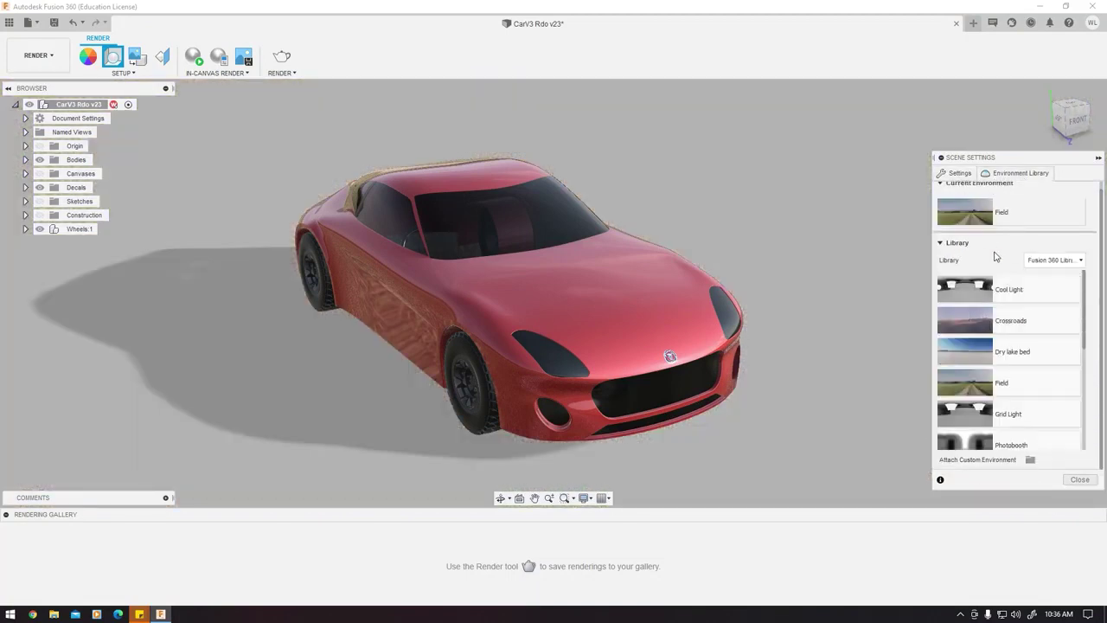
double_click(979, 298)
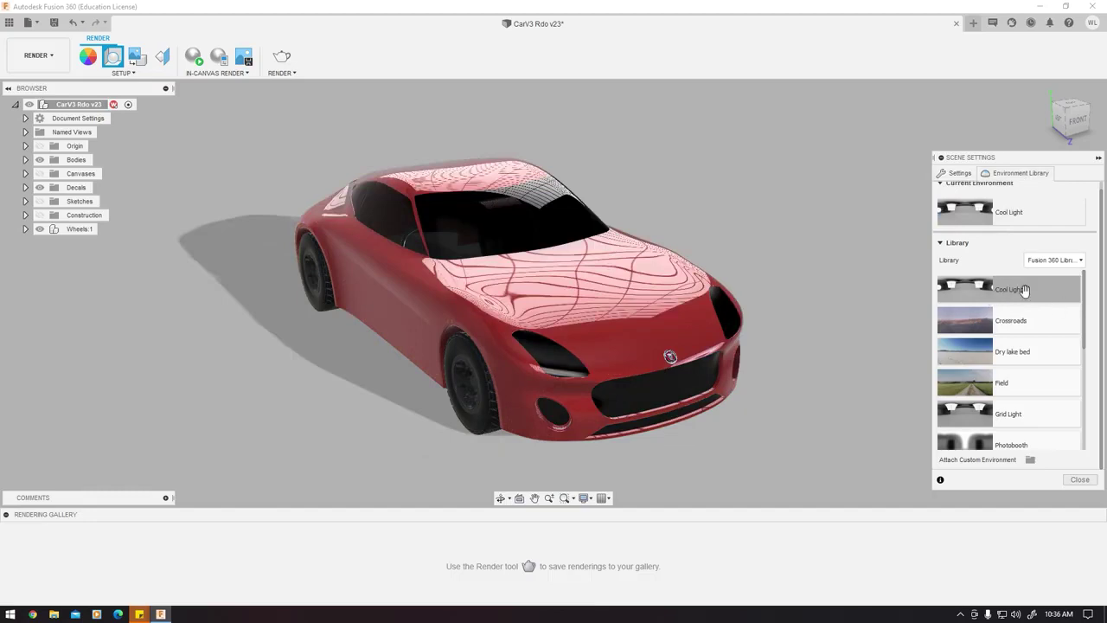
Try the Skylight, Soft Light and Warm Light environments on the car in turn.
scroll(1012, 318, "down", 3)
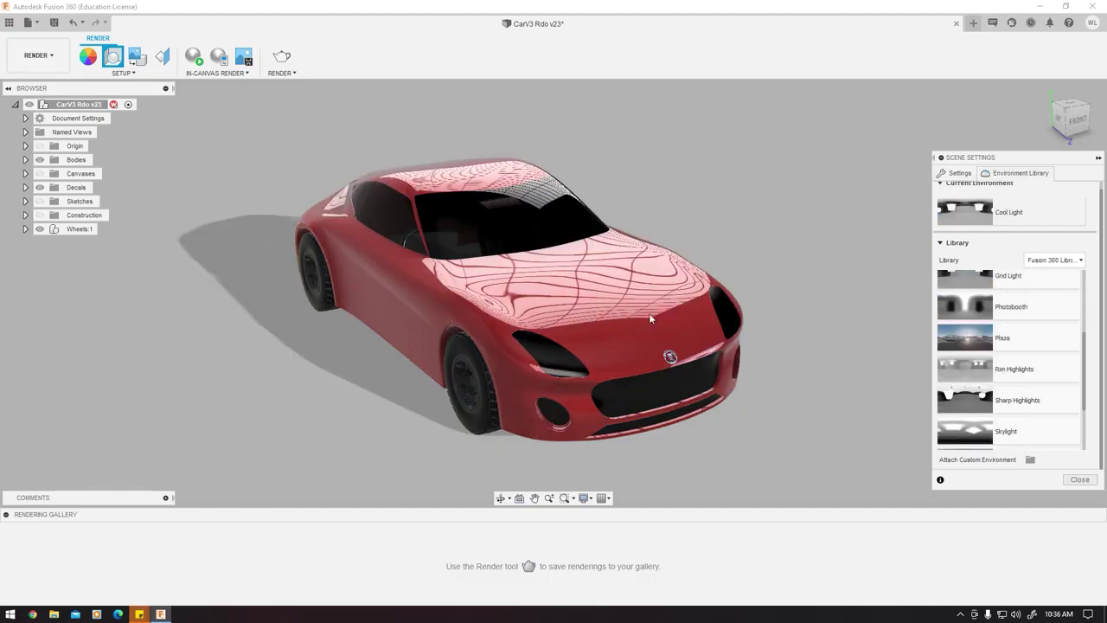
middle_click_drag(604, 294, 682, 302, "shift")
scroll(1047, 376, "down", 1)
scroll(1047, 375, "down", 1)
double_click(1028, 344)
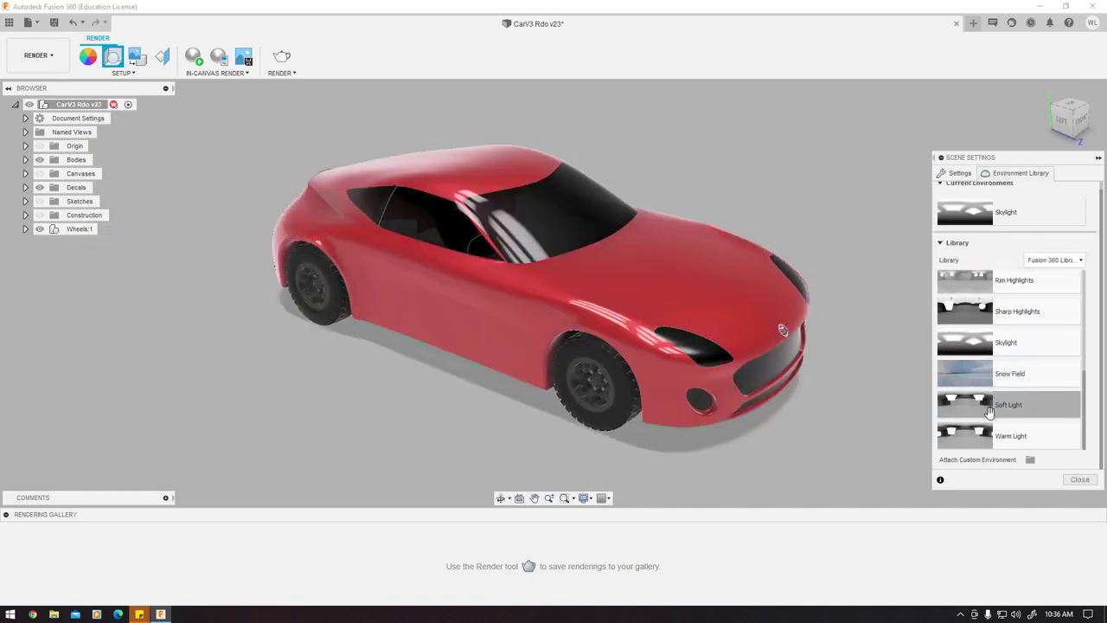
double_click(1003, 415)
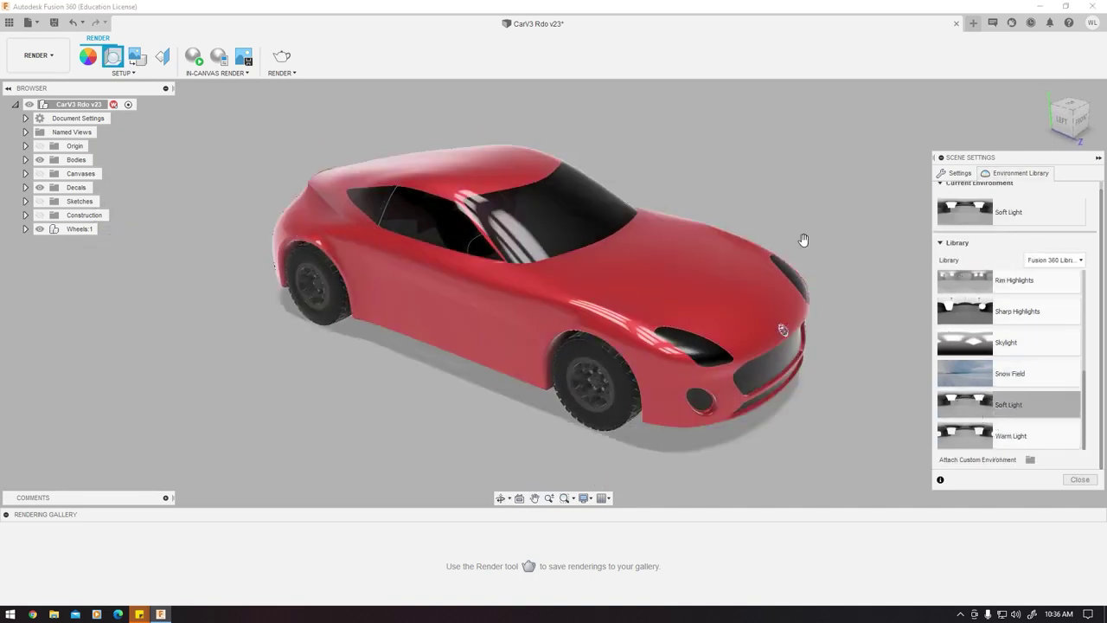
double_click(1010, 435)
Apply the Rim Highlights environment from the library to the scene.
middle_click_drag(799, 210, 610, 279, "shift")
scroll(1003, 372, "up", 1)
double_click(978, 353)
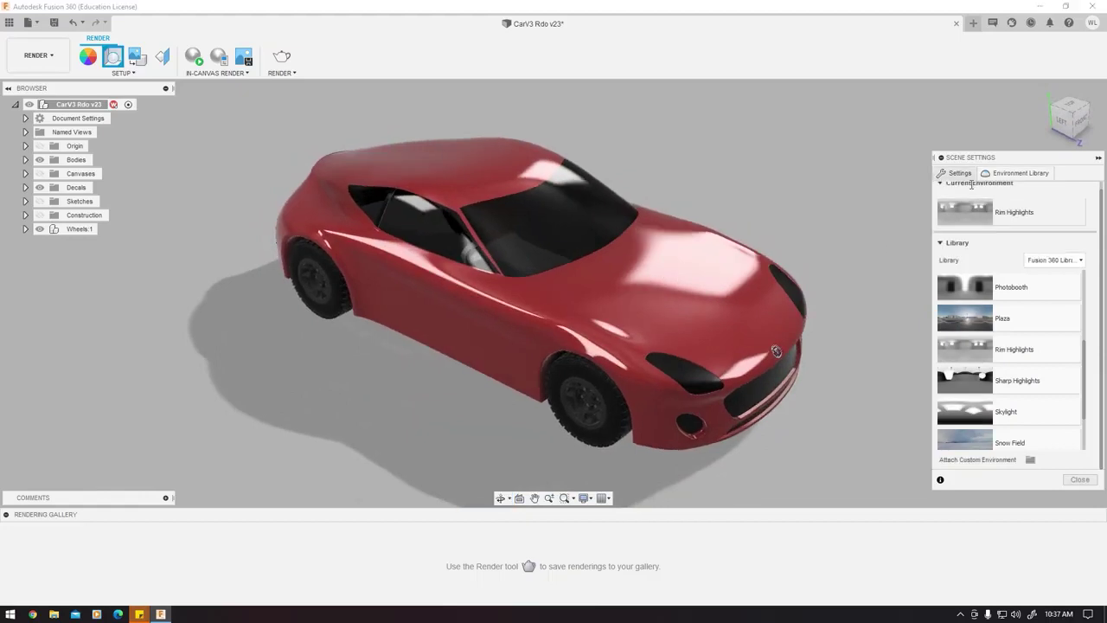
Review the ground and camera options in the scene settings, including the available camera types.
left_click(967, 175)
scroll(980, 347, "down", 2)
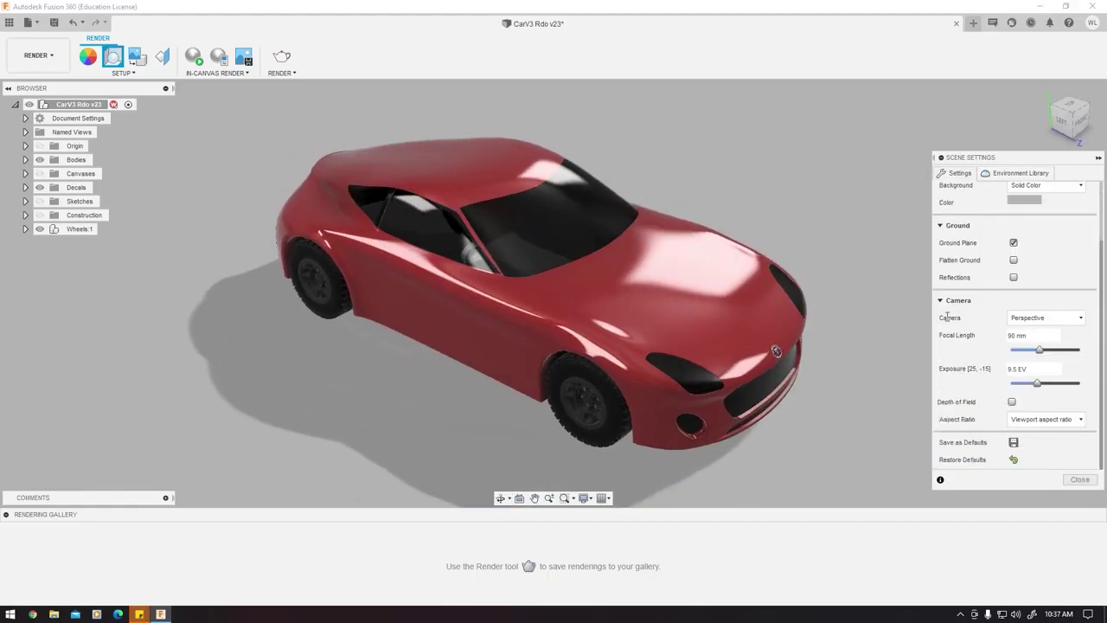
left_click(1060, 320)
left_click(1062, 326)
scroll(987, 439, "up", 2)
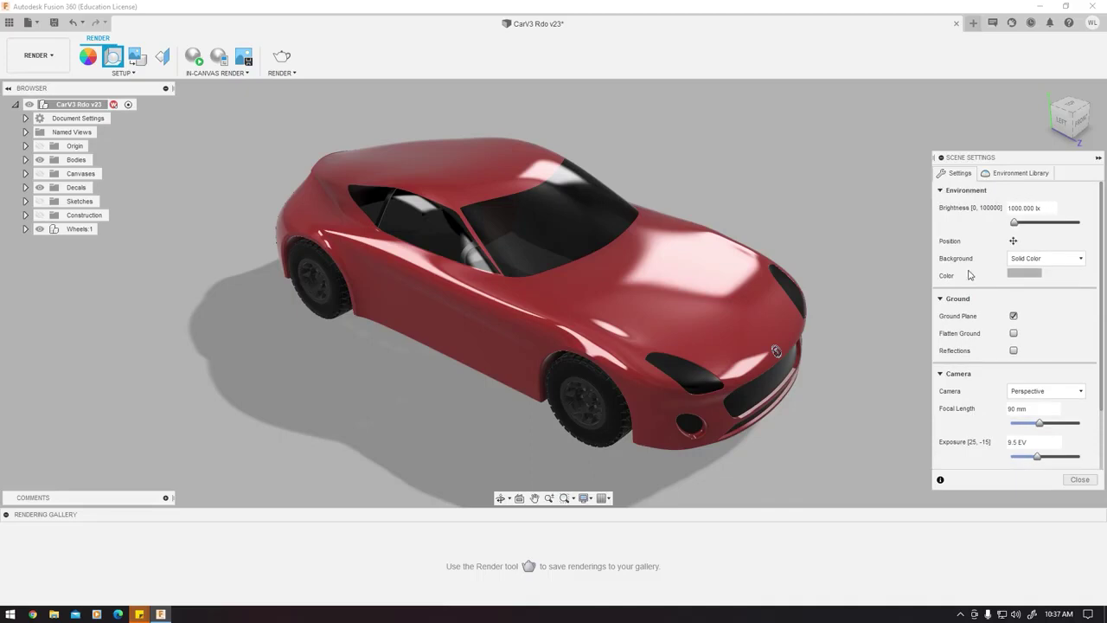
Try a red solid background colour and replace it with light grey at RGB 205, 205, 205.
left_click(1029, 279)
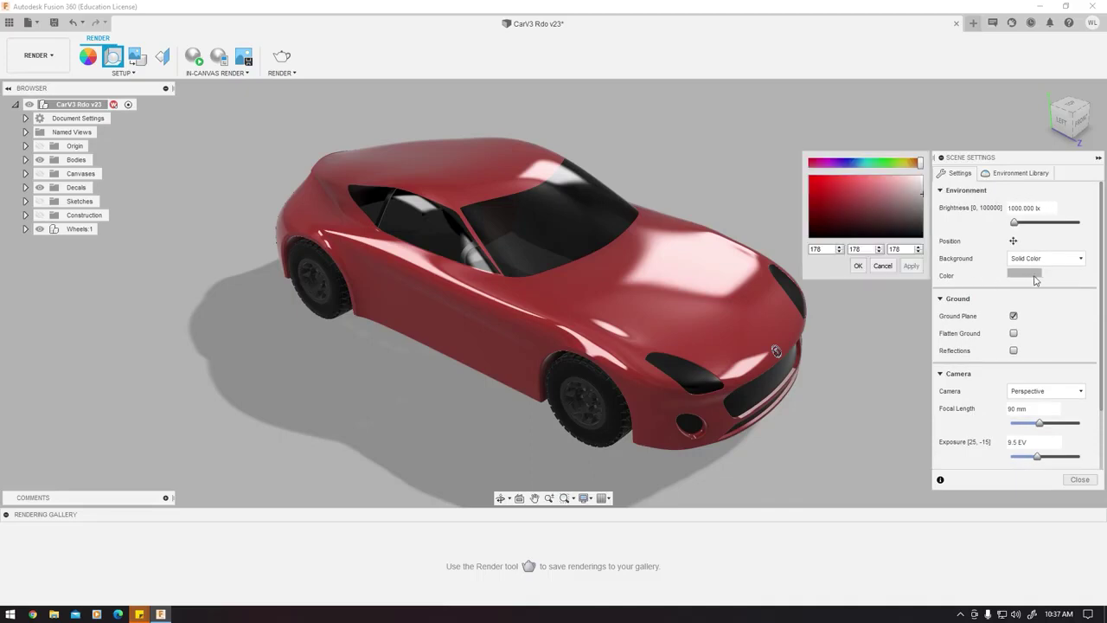
left_click(842, 182)
left_click(835, 185)
left_click(912, 265)
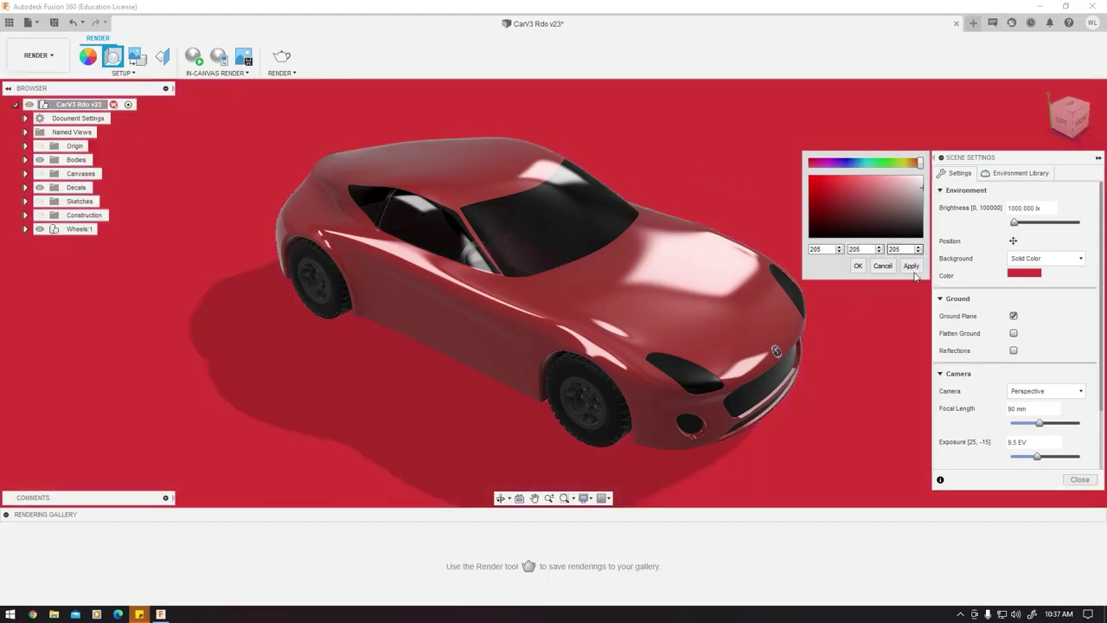
left_click(883, 266)
middle_click_drag(672, 223, 689, 210, "shift")
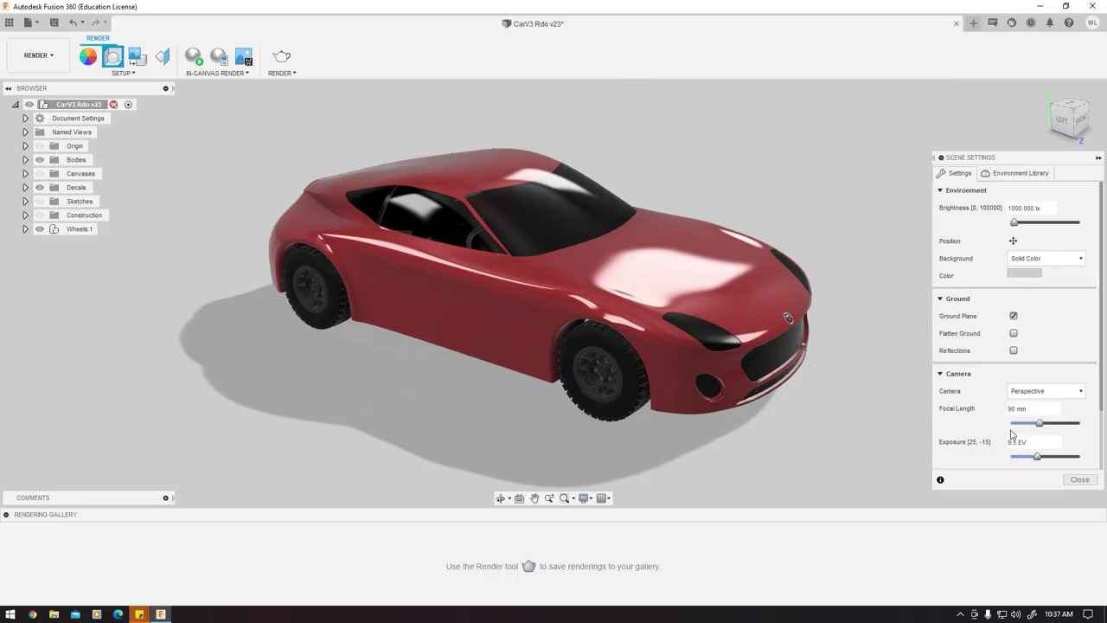
Restore the scene settings to their defaults and close the scene setup.
scroll(994, 413, "down", 2)
left_click(1013, 460)
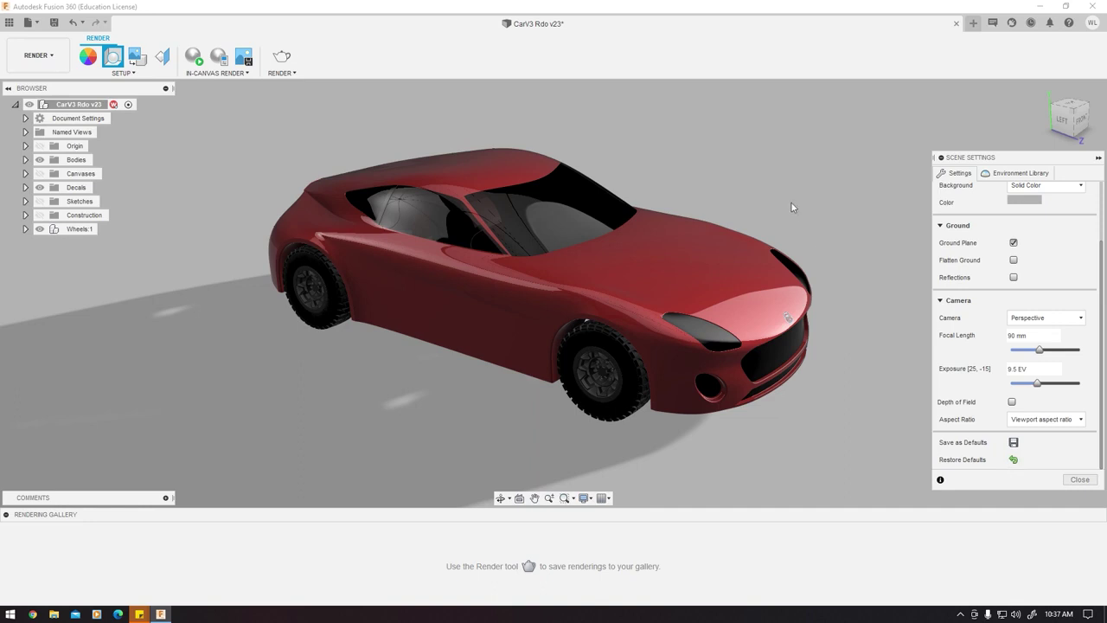
middle_click_drag(792, 207, 826, 225, "shift")
scroll(1013, 317, "up", 2)
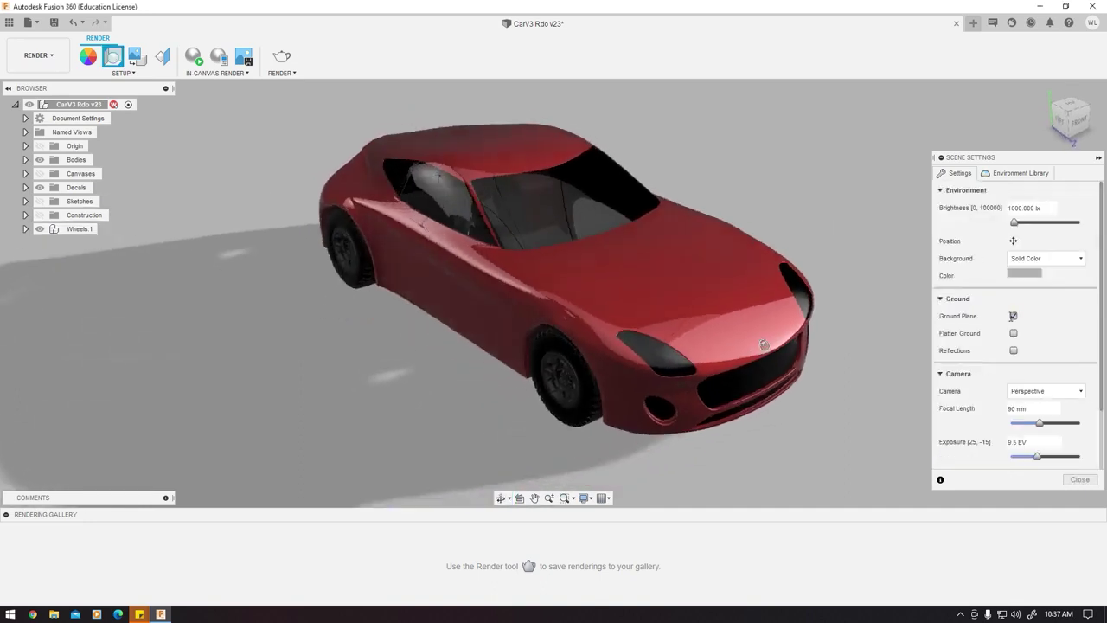
left_click(1080, 480)
mouse_move(793, 212)
middle_mouse_down("shift")
mouse_move(806, 203)
mouse_move(785, 212)
middle_mouse_up("shift")
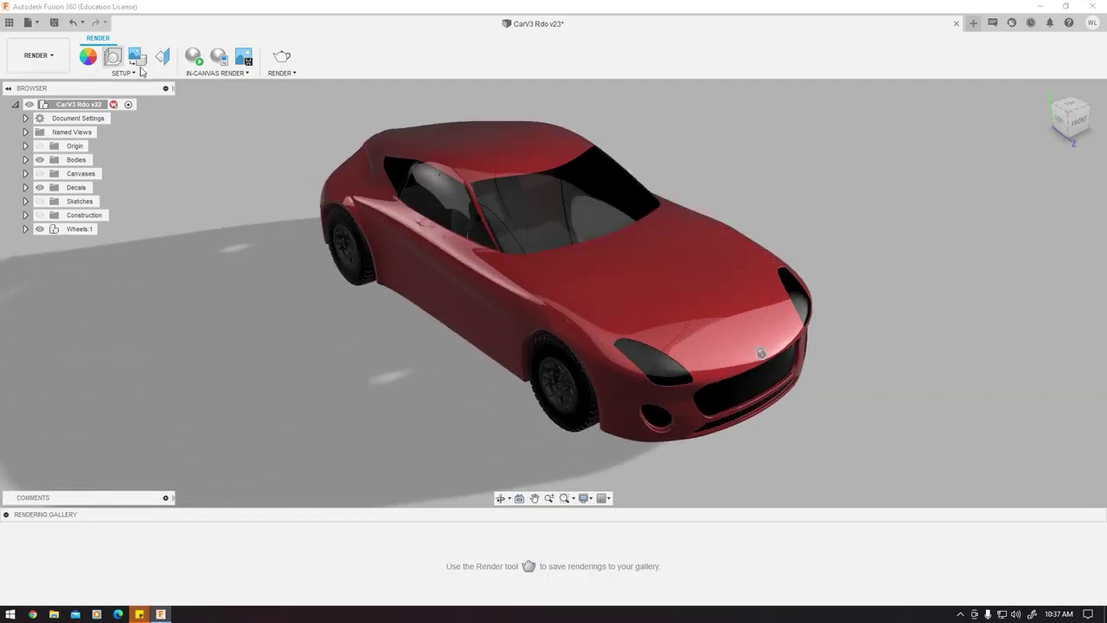
Reopen the scene settings, apply the Rim Highlights environment from the library and close them.
left_click(112, 56)
left_click(1017, 173)
scroll(1039, 438, "down", 3)
scroll(1038, 439, "down", 4)
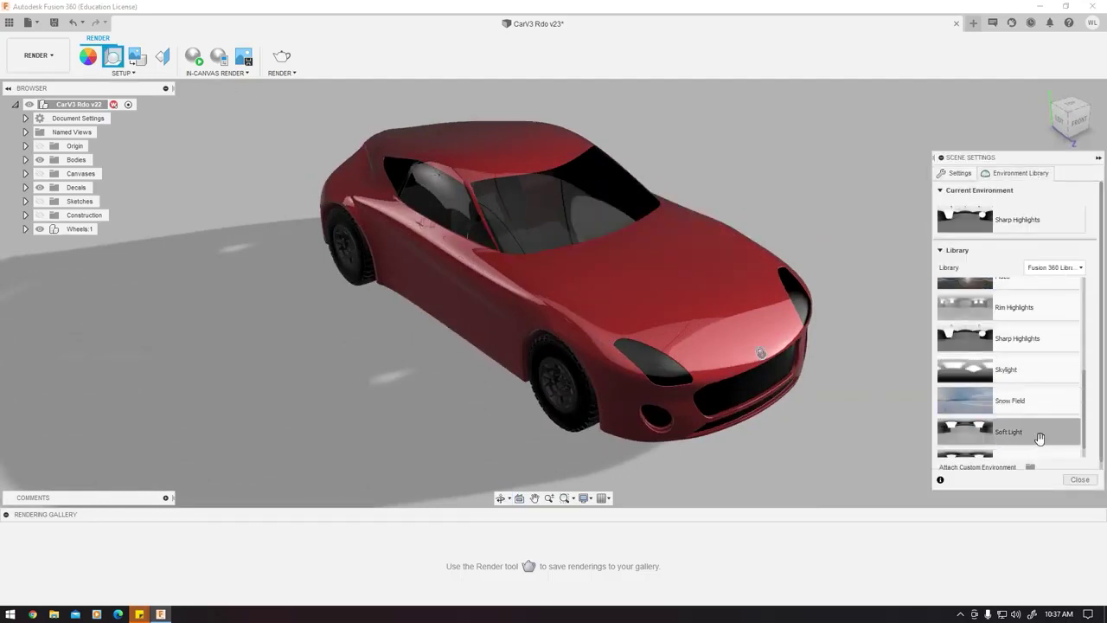
scroll(1038, 438, "down", 1)
scroll(1039, 438, "up", 2)
double_click(1038, 359)
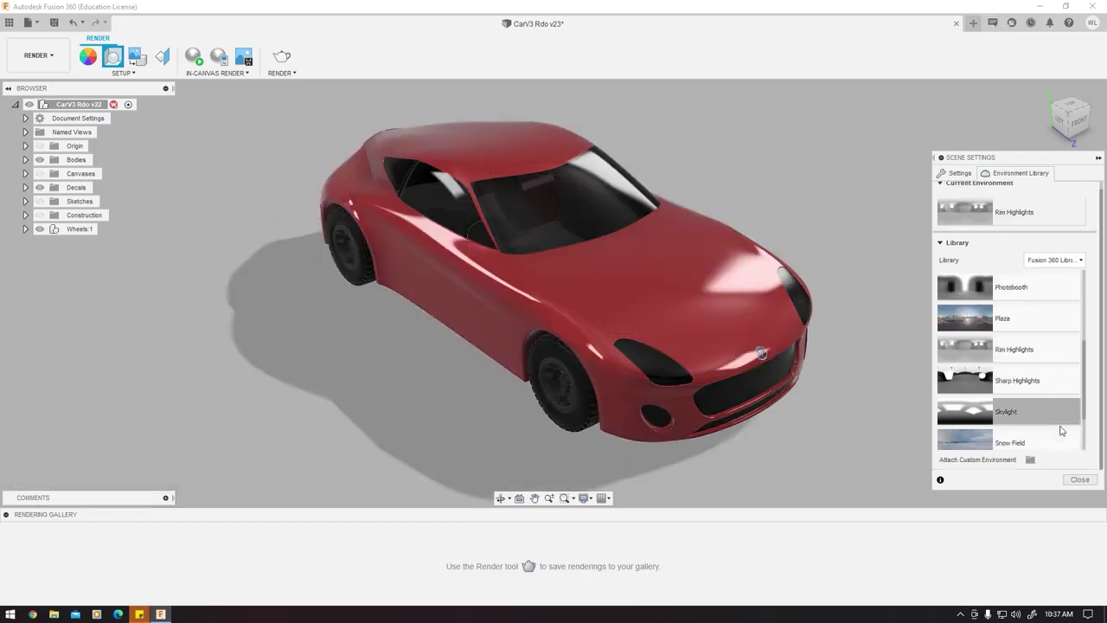
left_click(1080, 479)
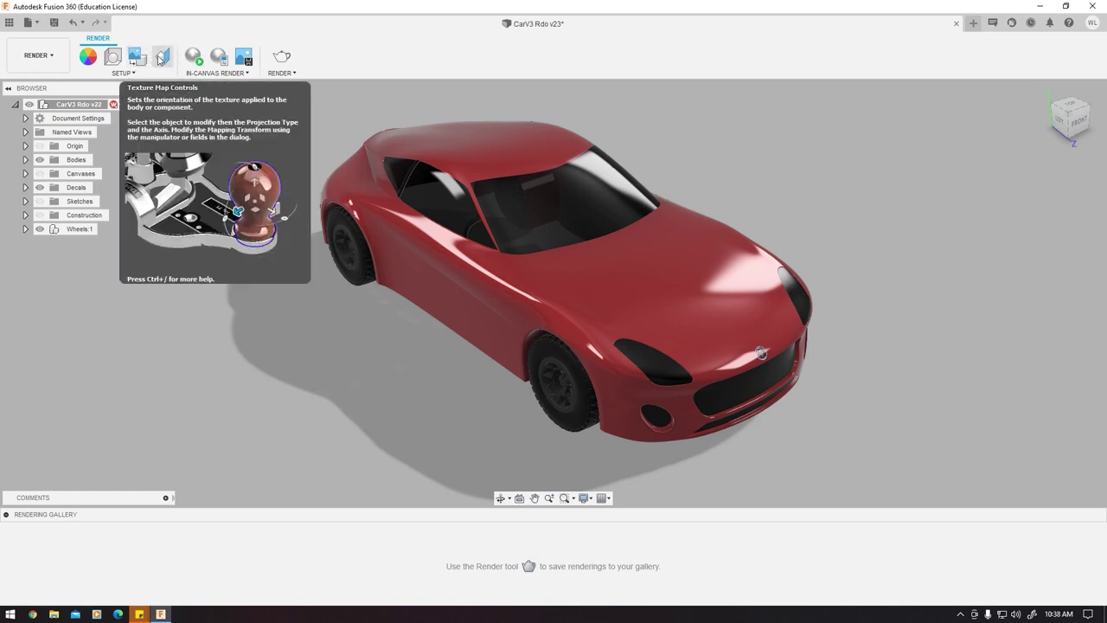
Preview the car with an in-canvas render from two viewing angles and stop the render.
middle_click_drag(353, 305, 535, 290, "shift")
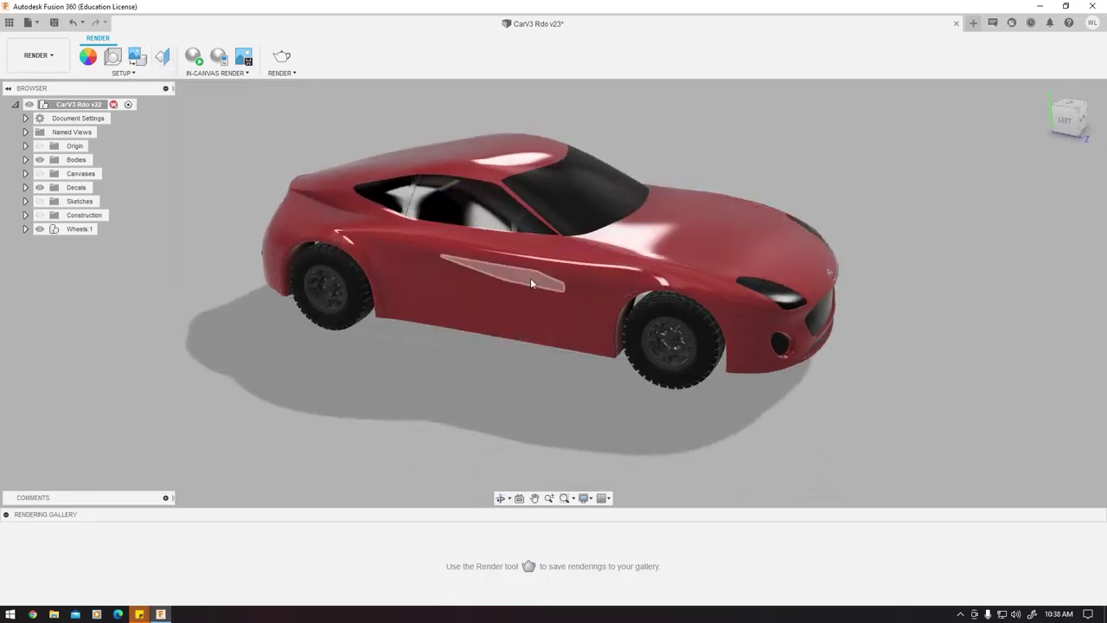
middle_click_drag(550, 289, 537, 264, "shift")
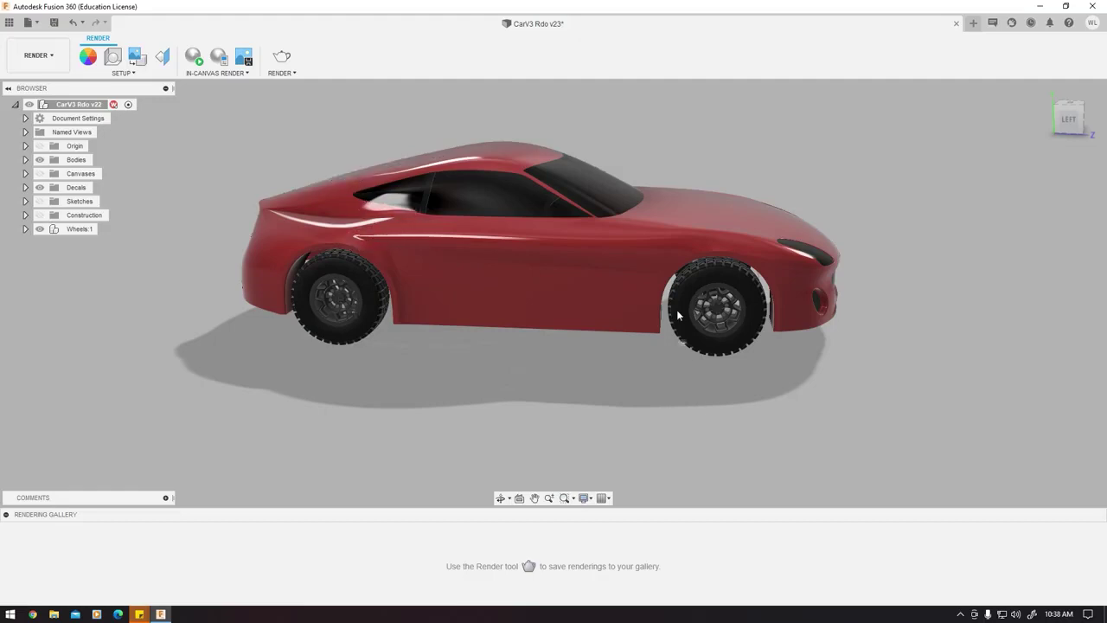
middle_click_drag(675, 261, 742, 157, "shift")
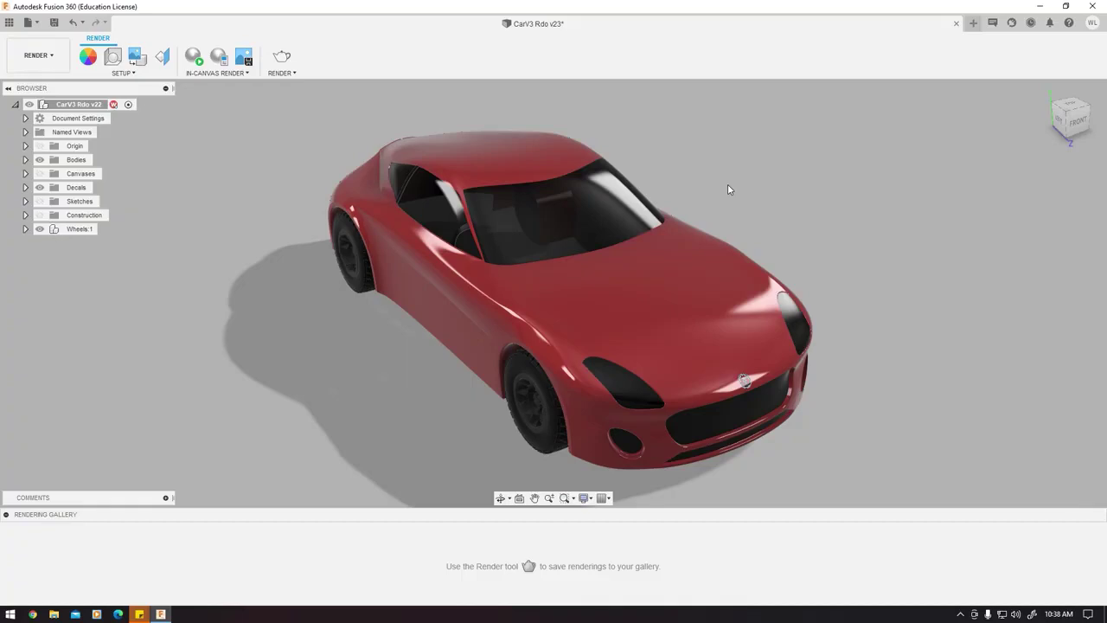
middle_click_drag(866, 252, 892, 268, "shift")
middle_click_drag(737, 160, 759, 165)
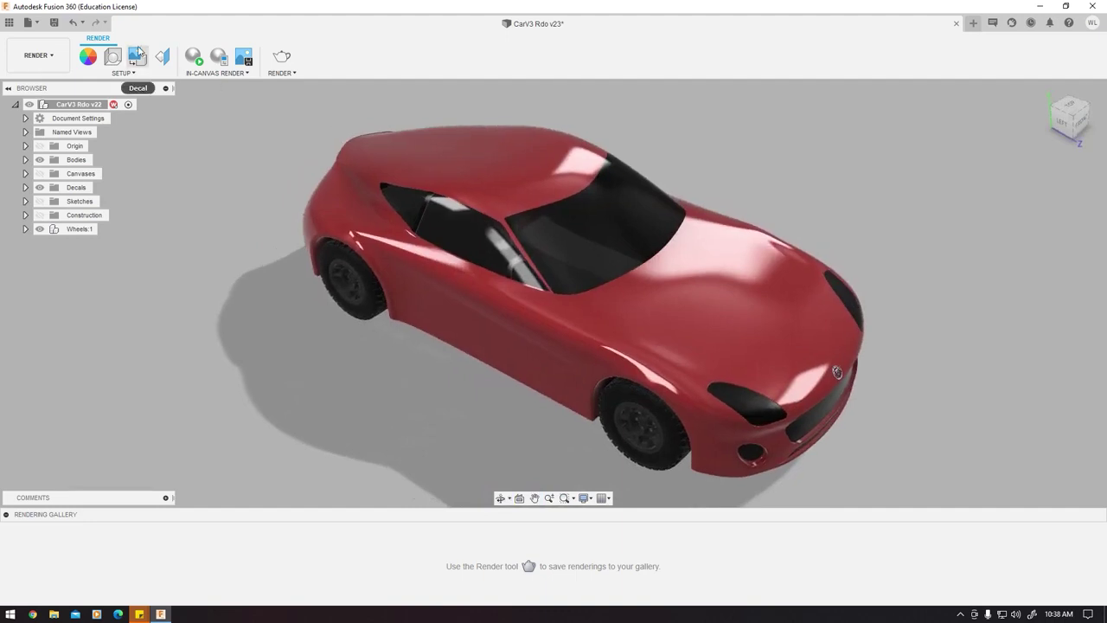
left_click(191, 57)
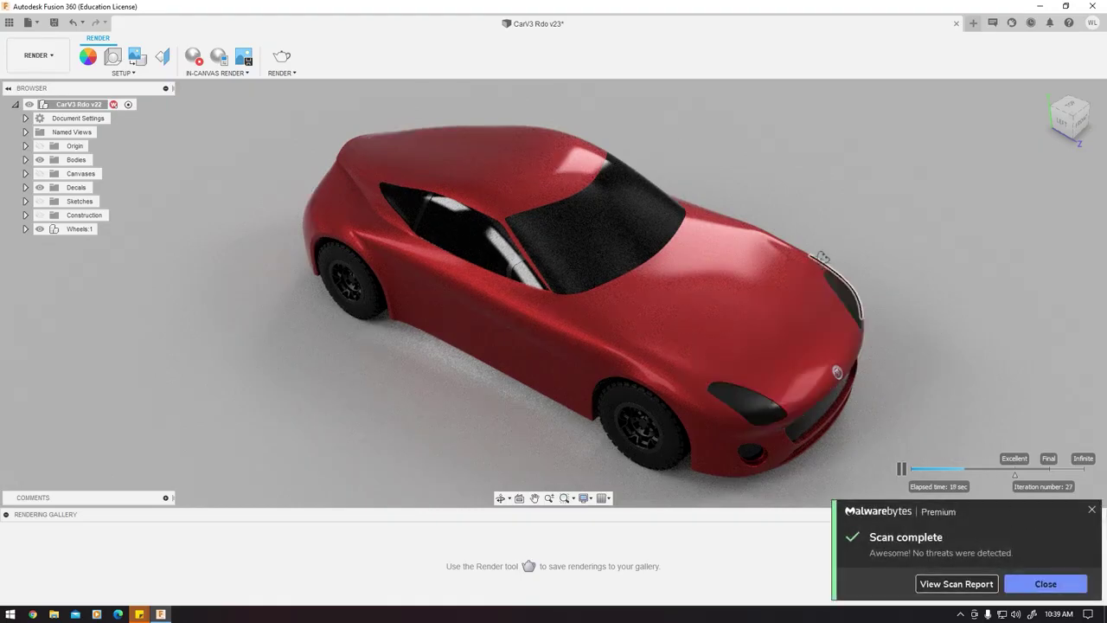
middle_click_drag(831, 277, 683, 225, "shift")
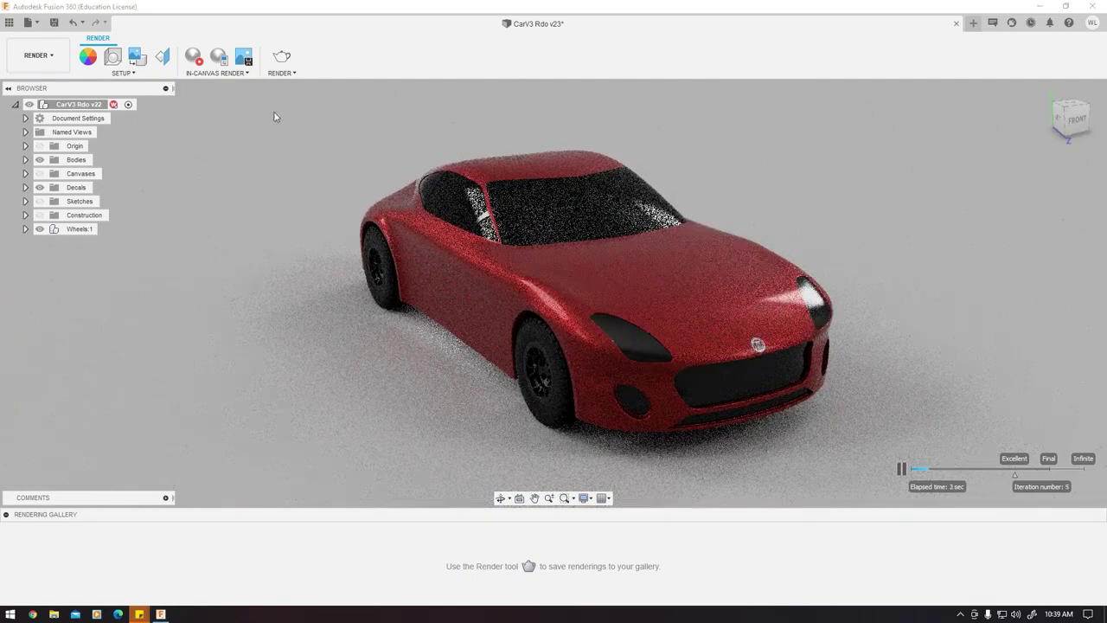
left_click(193, 56)
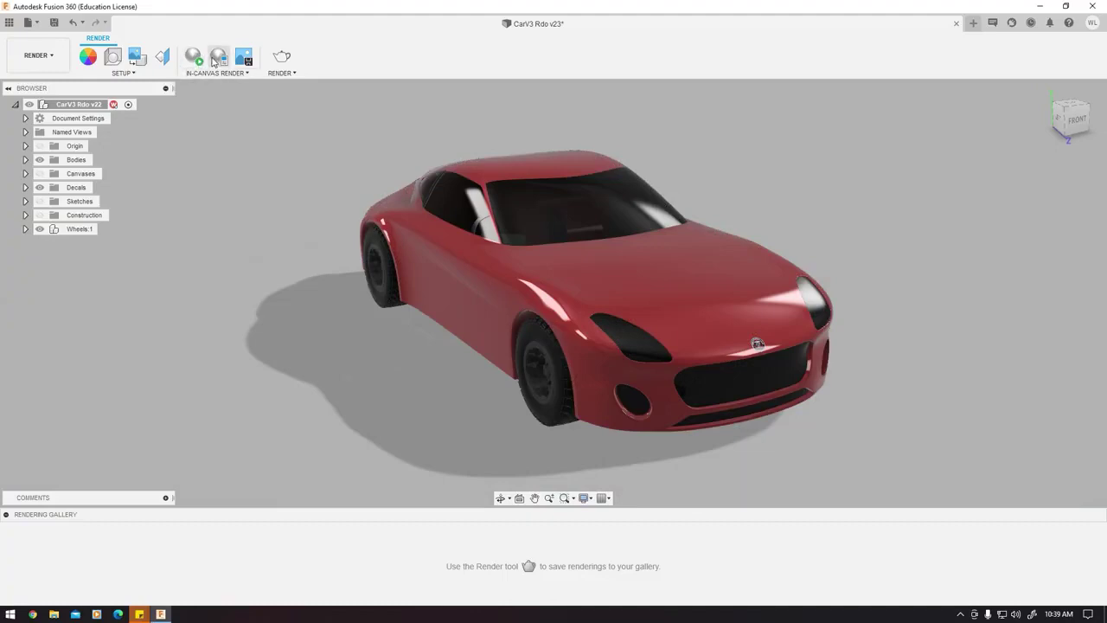
Review the Fast and Advanced performance options of the in-canvas render and leave without applying changes.
left_click(218, 57)
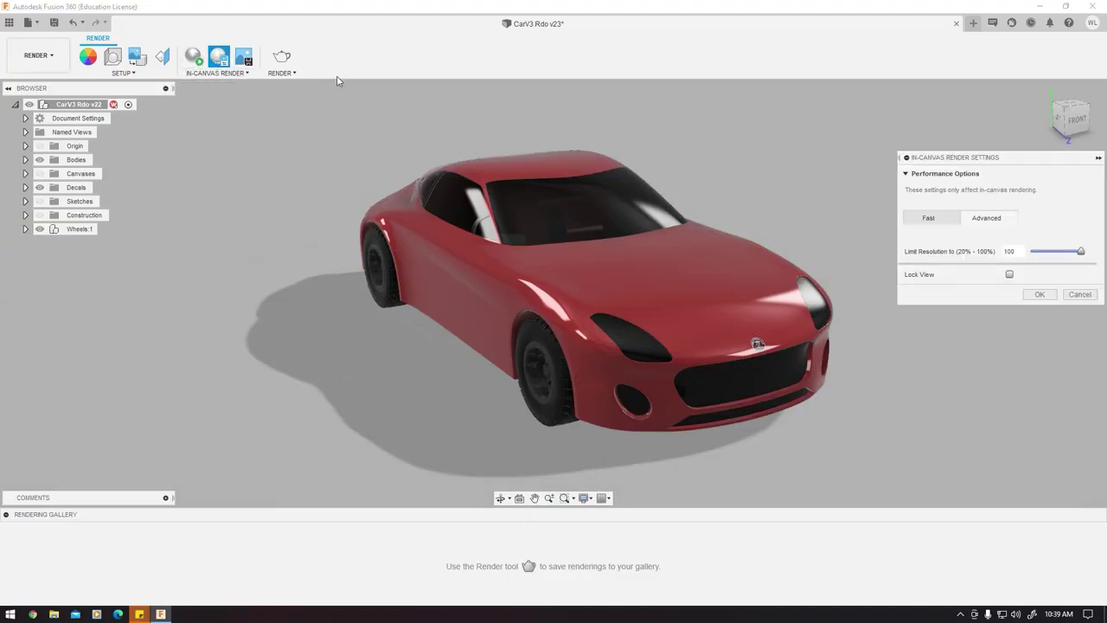
left_click(904, 218)
left_click(986, 218)
left_click(1079, 293)
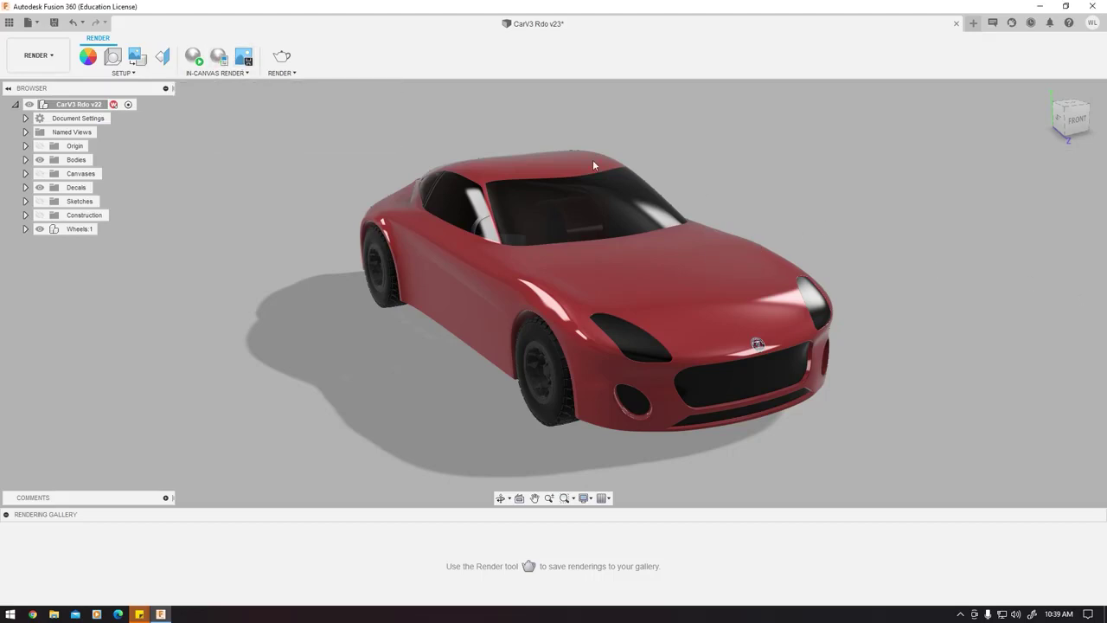
Capture the car as a 1280 x 720 image with transparent background and anti-aliasing, saved to the computer as PNG file CarV3 Rdo v23.
middle_click_drag(594, 160, 653, 173, "shift")
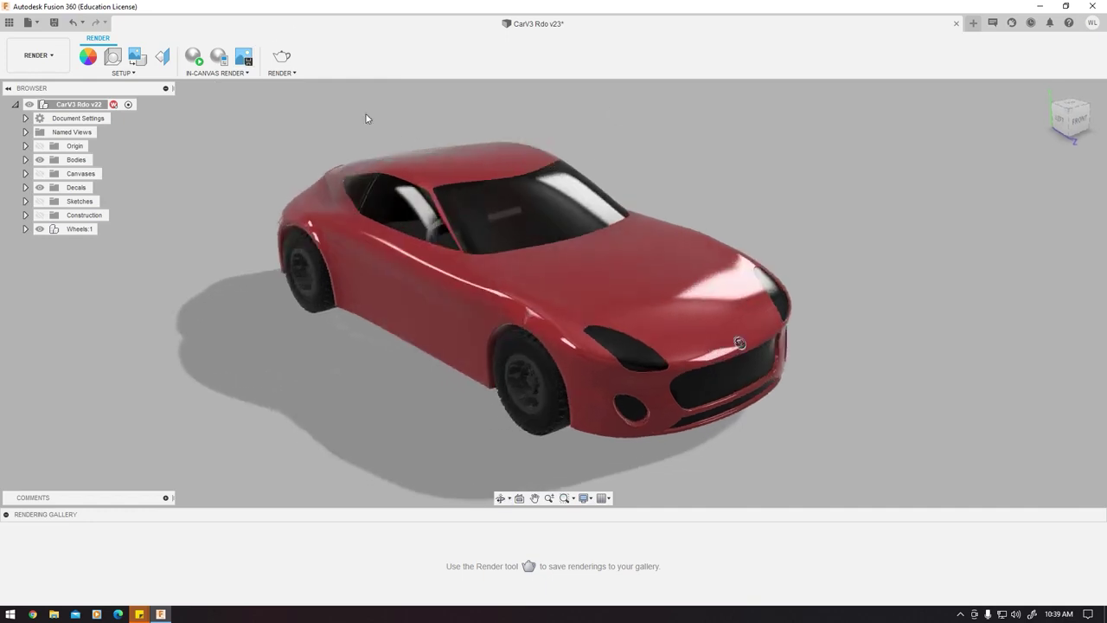
left_click(243, 58)
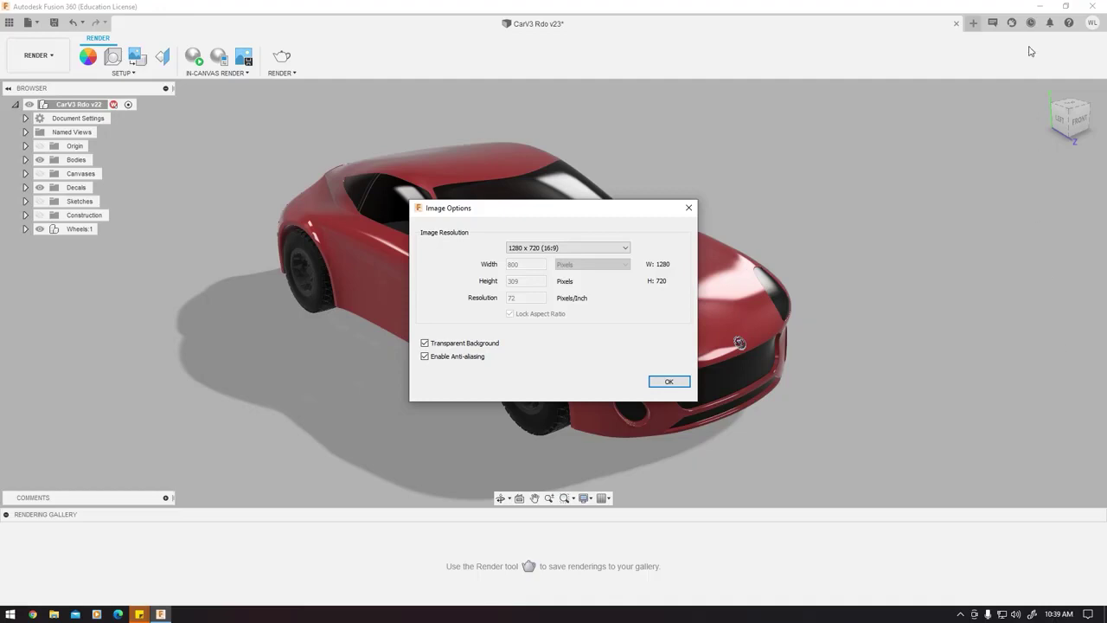
left_click(670, 382)
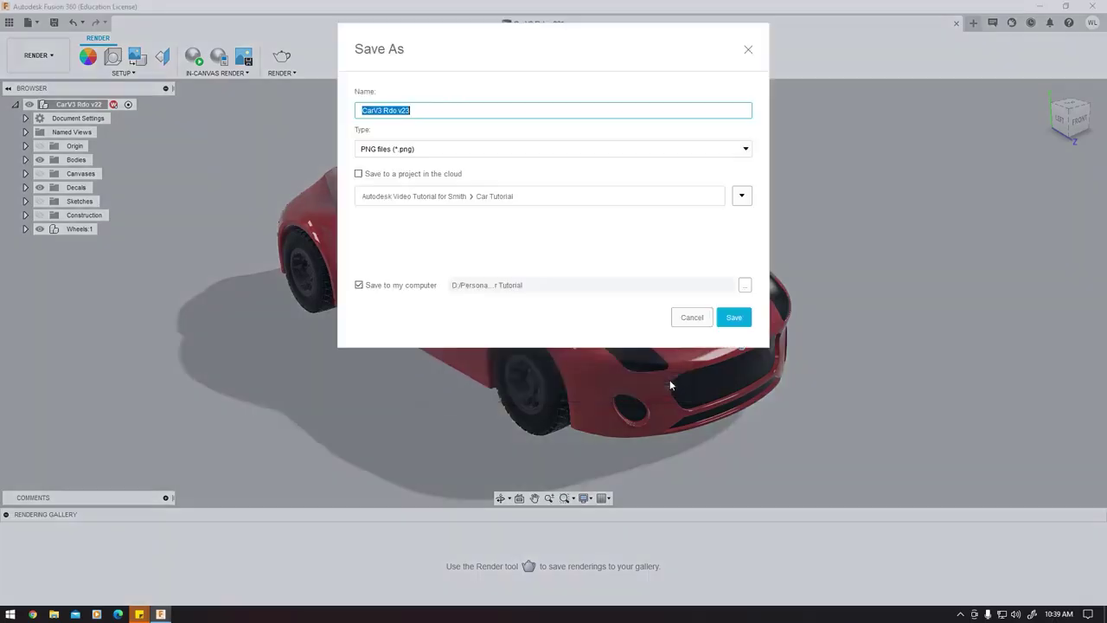
left_click(733, 318)
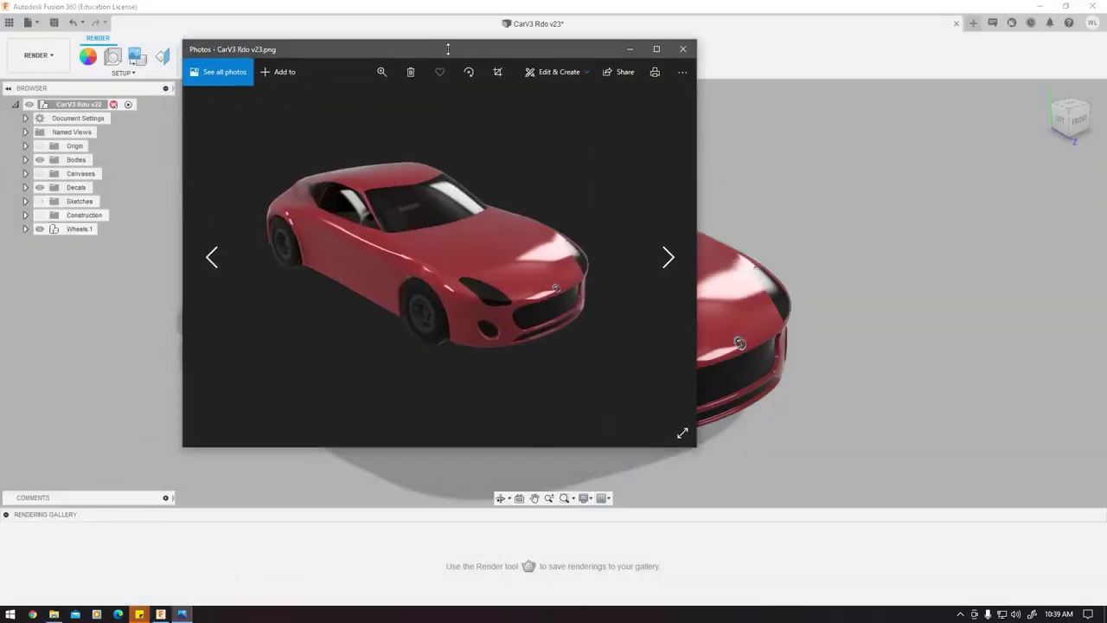
Examine the captured image CarV3 Rdo v23.png enlarged in Photos and dismiss the viewer.
left_click(657, 49)
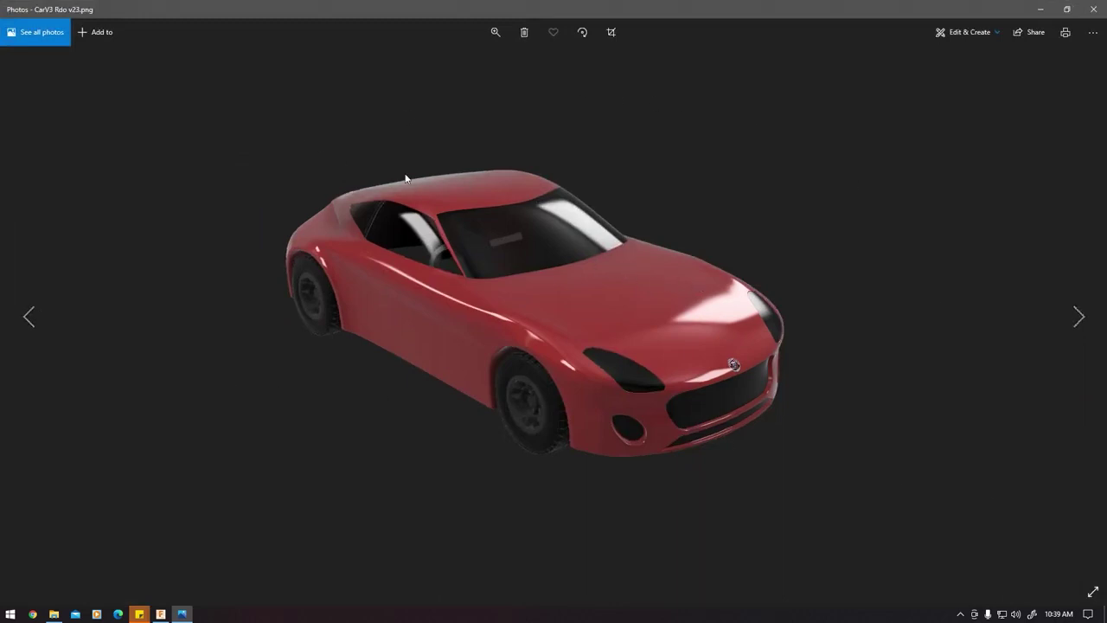
left_click_drag(554, 9, 523, 127)
left_click(759, 118)
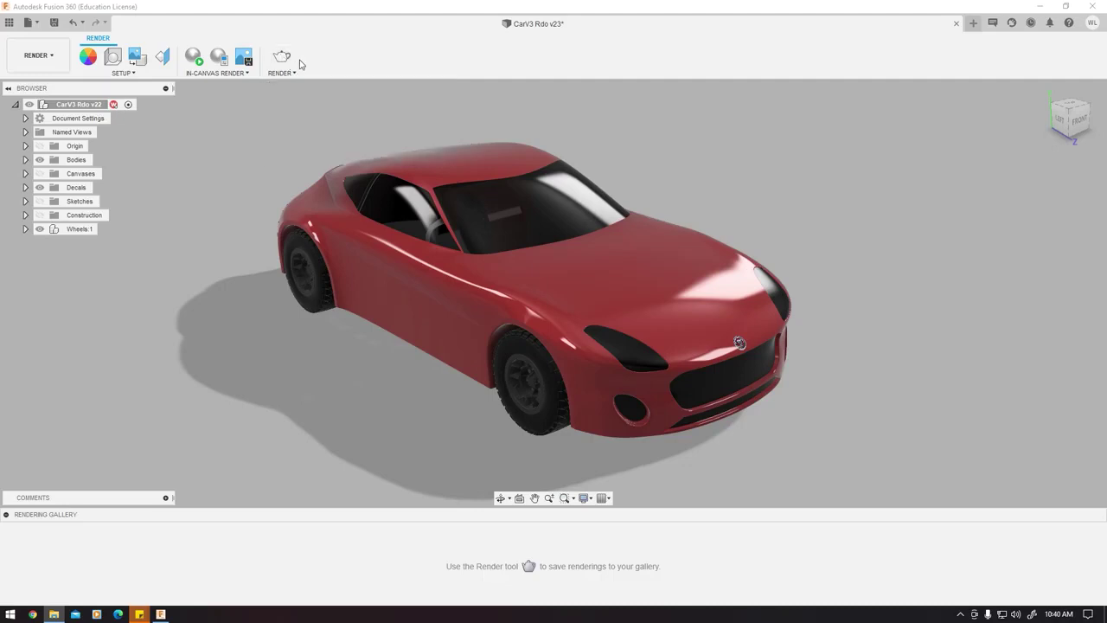
Open the render settings, choose Local Renderer and close the reopened captured image.
left_click(289, 60)
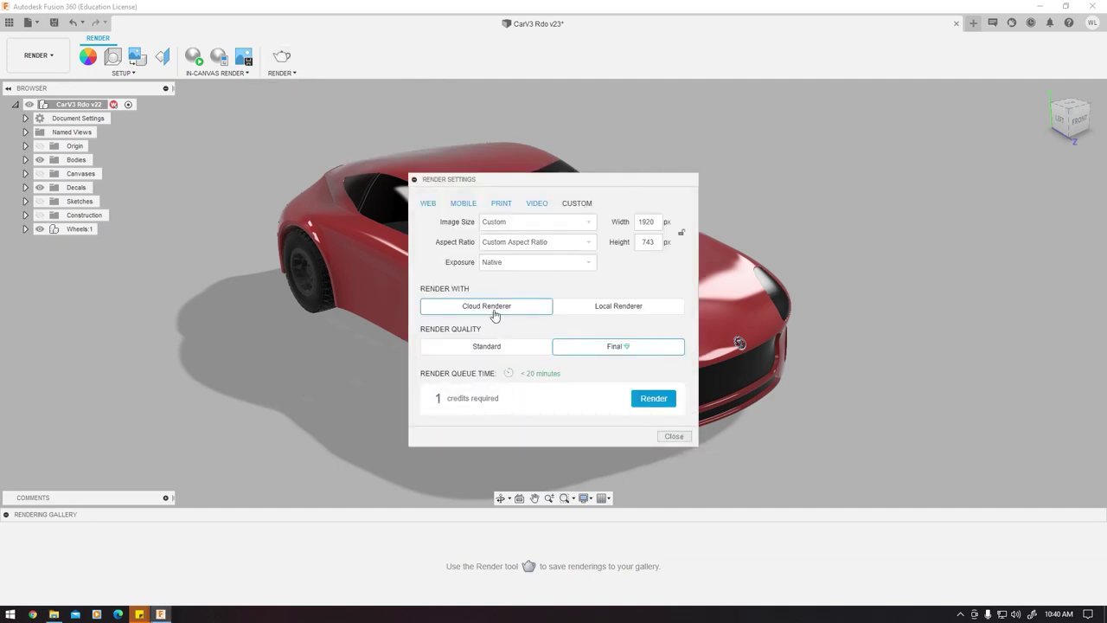
left_click(616, 305)
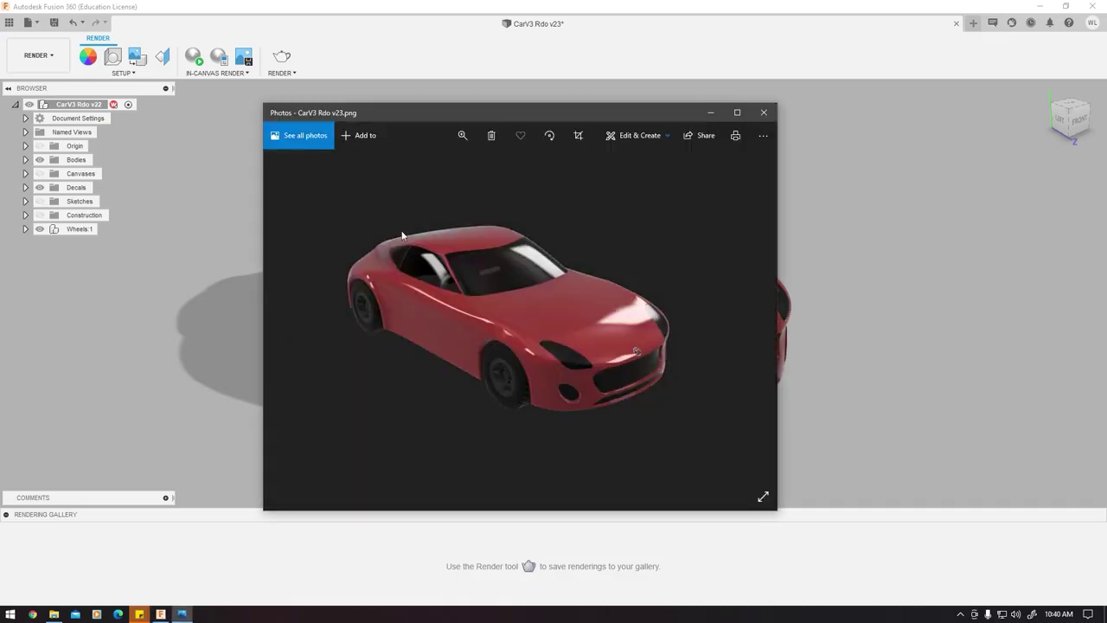
left_click(764, 113)
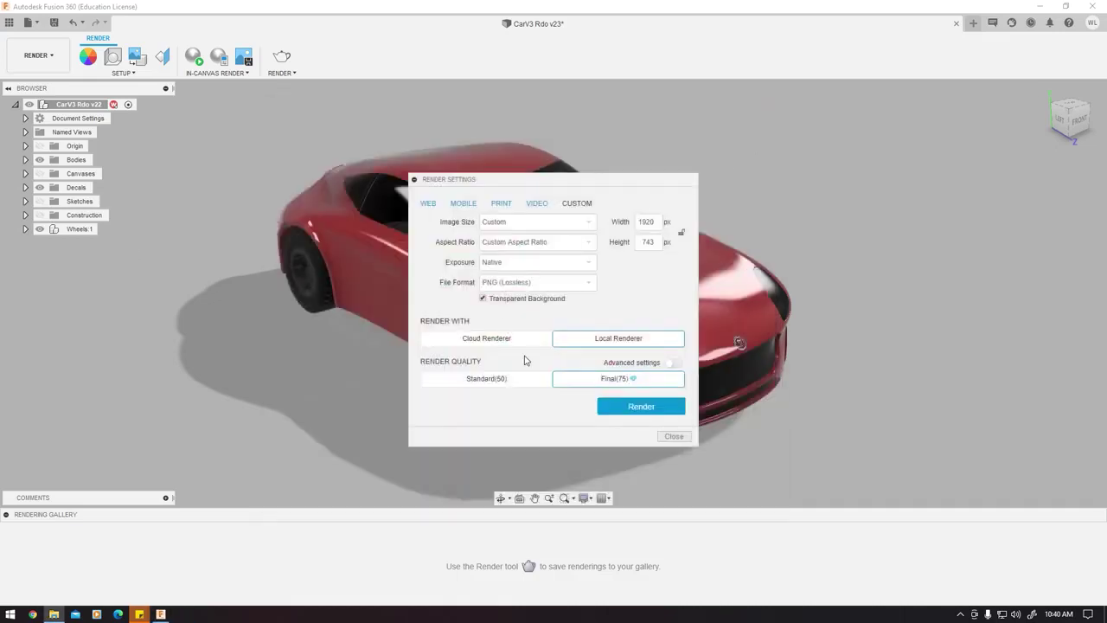
Turn on the advanced render settings, explore the quality range and start the local render at Final quality.
left_click(675, 363)
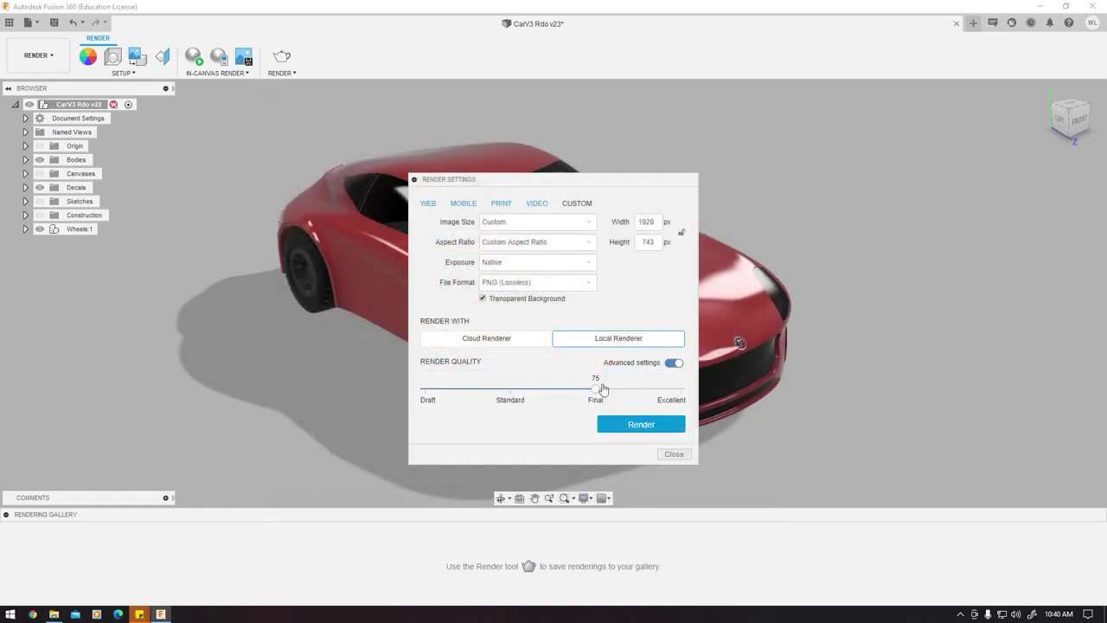
left_click_drag(596, 389, 844, 402)
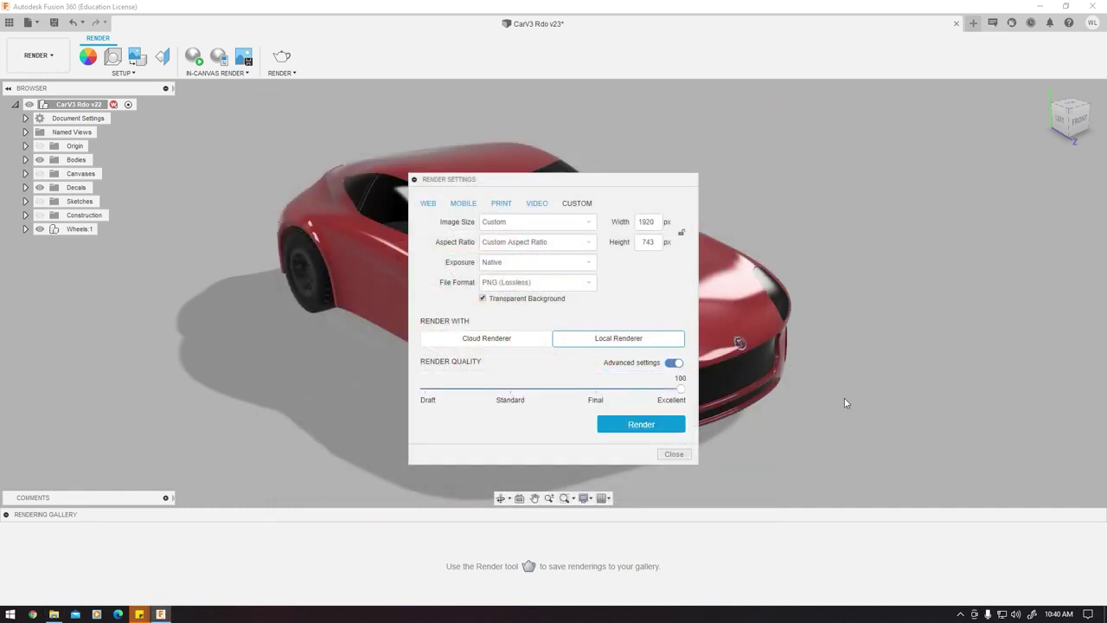
left_click(633, 429)
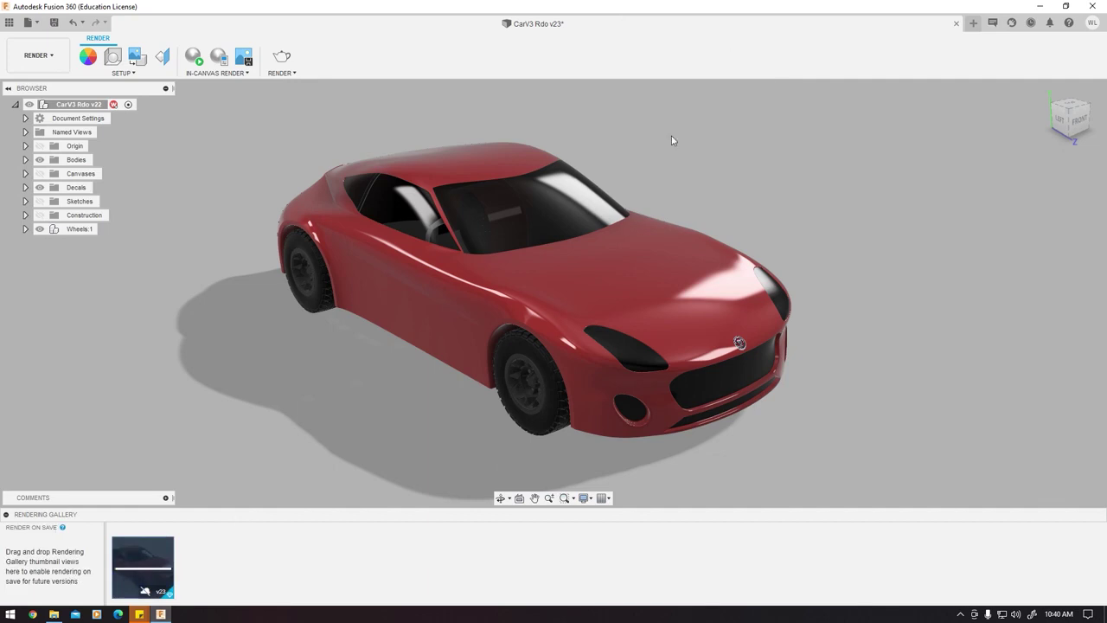
middle_click_drag(726, 179, 497, 370, "shift")
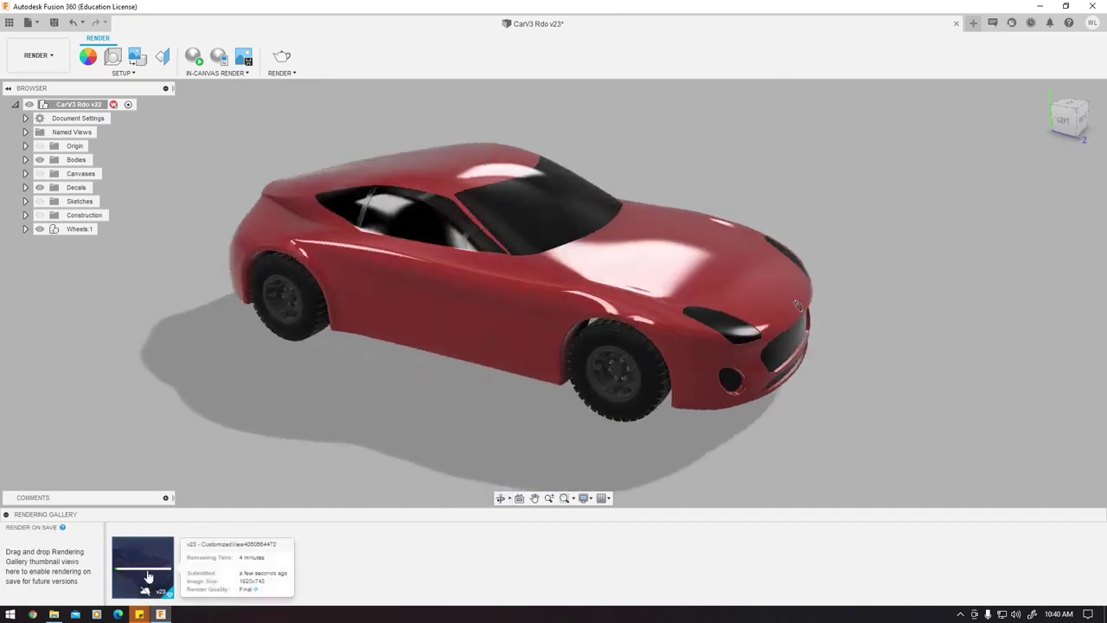
middle_click_drag(415, 95, 608, 129, "shift")
middle_click_drag(462, 307, 640, 256, "shift")
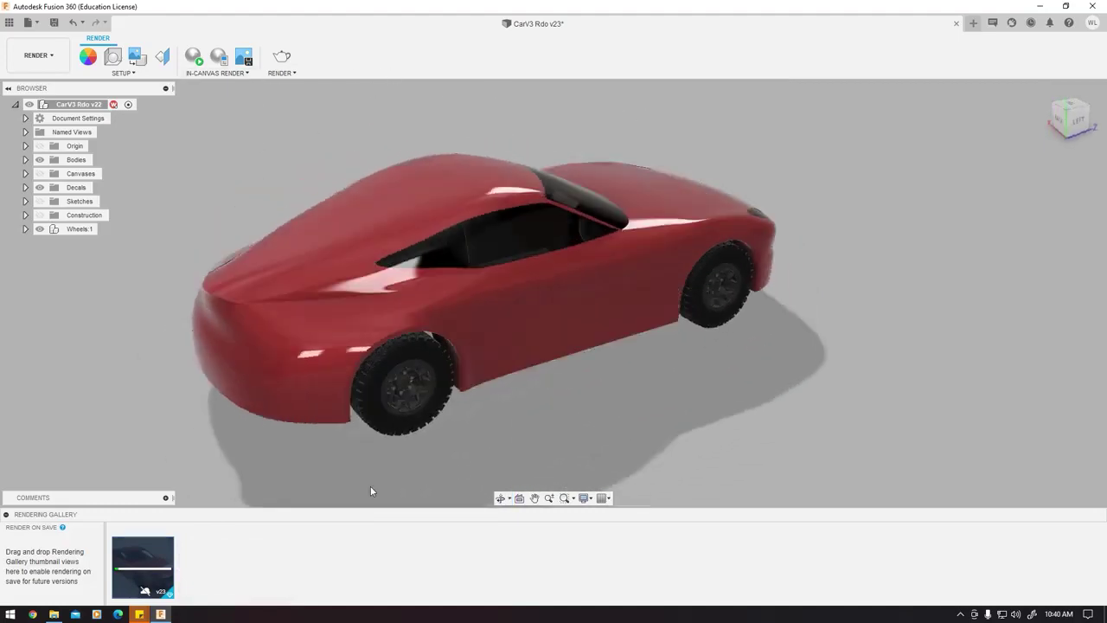
middle_click_drag(255, 358, 323, 323, "shift")
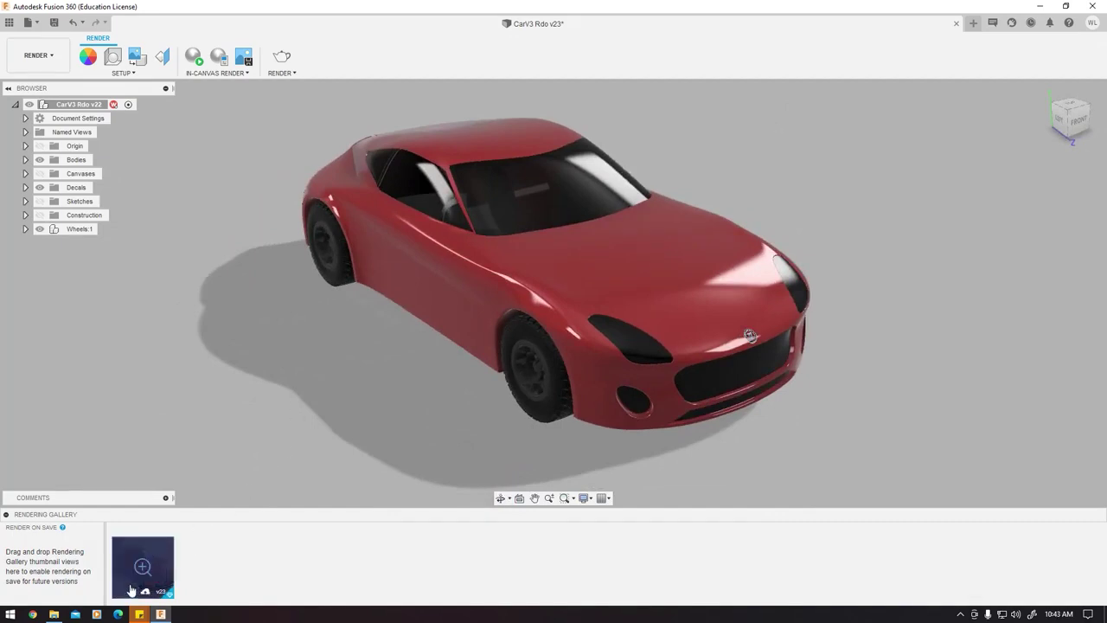
Open the finished render from the rendering gallery, download it, and examine the PNG image in Photos before dismissing the viewer.
mouse_move(143, 588)
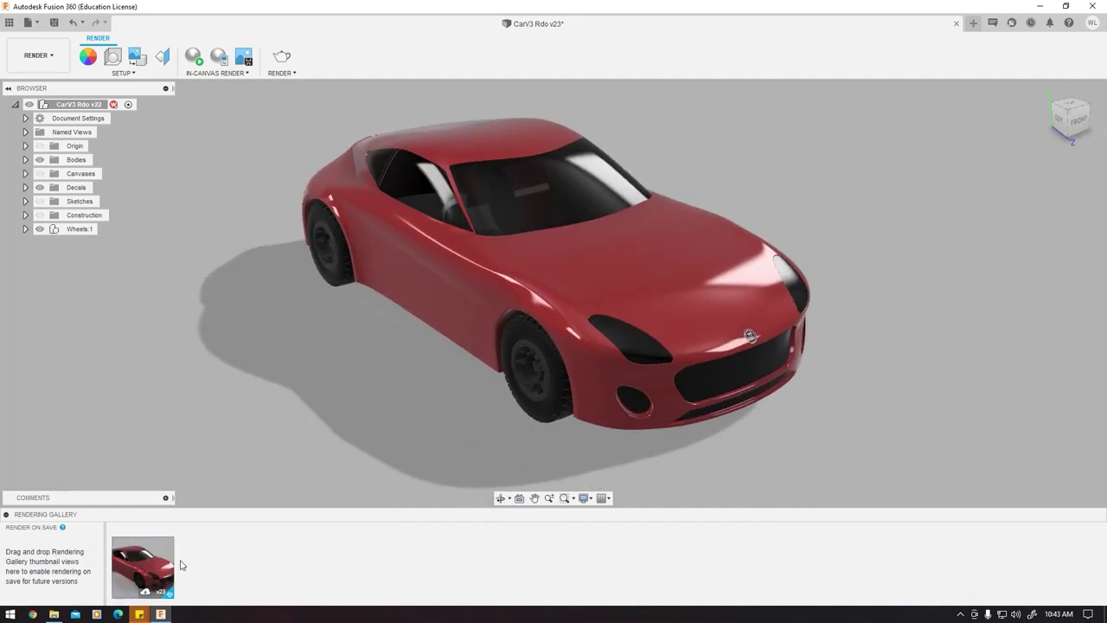
left_click(144, 566)
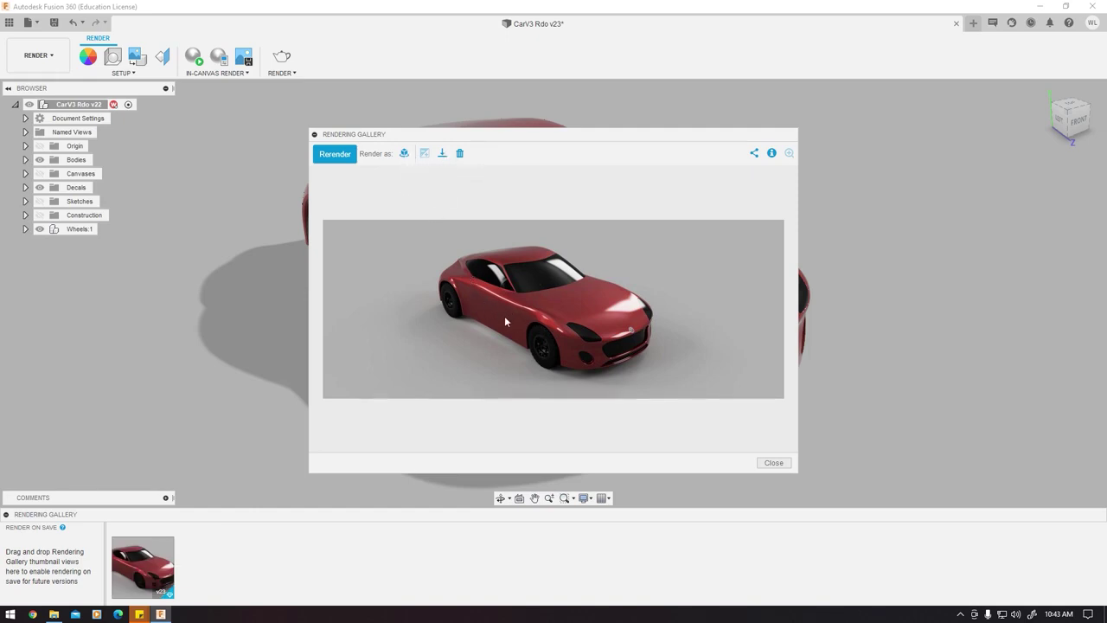
left_click(442, 154)
left_click(454, 306)
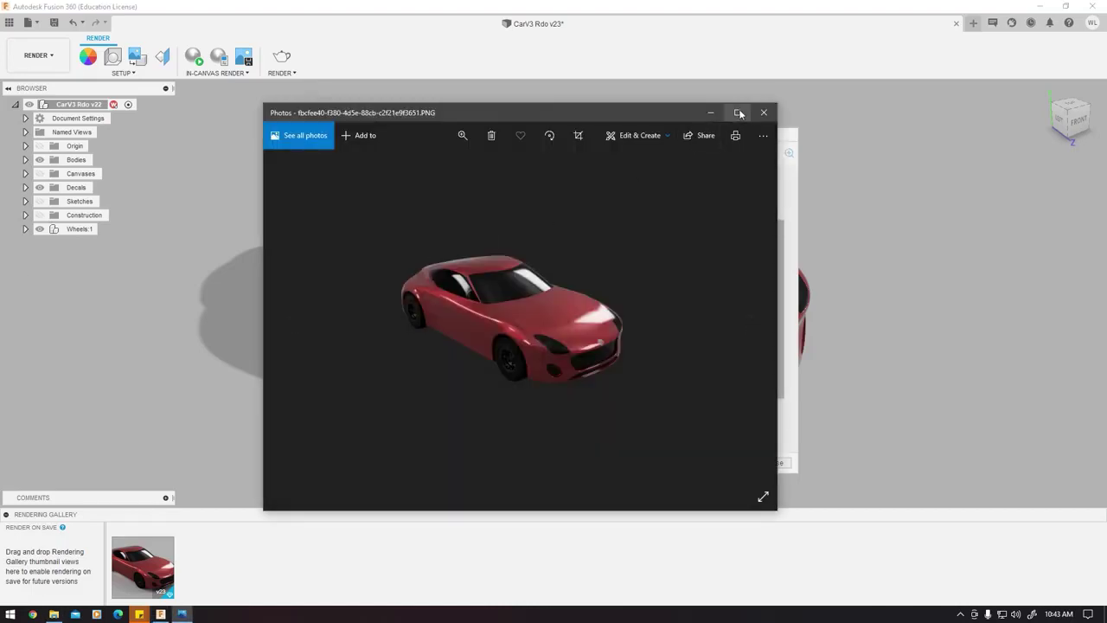
left_click(739, 113)
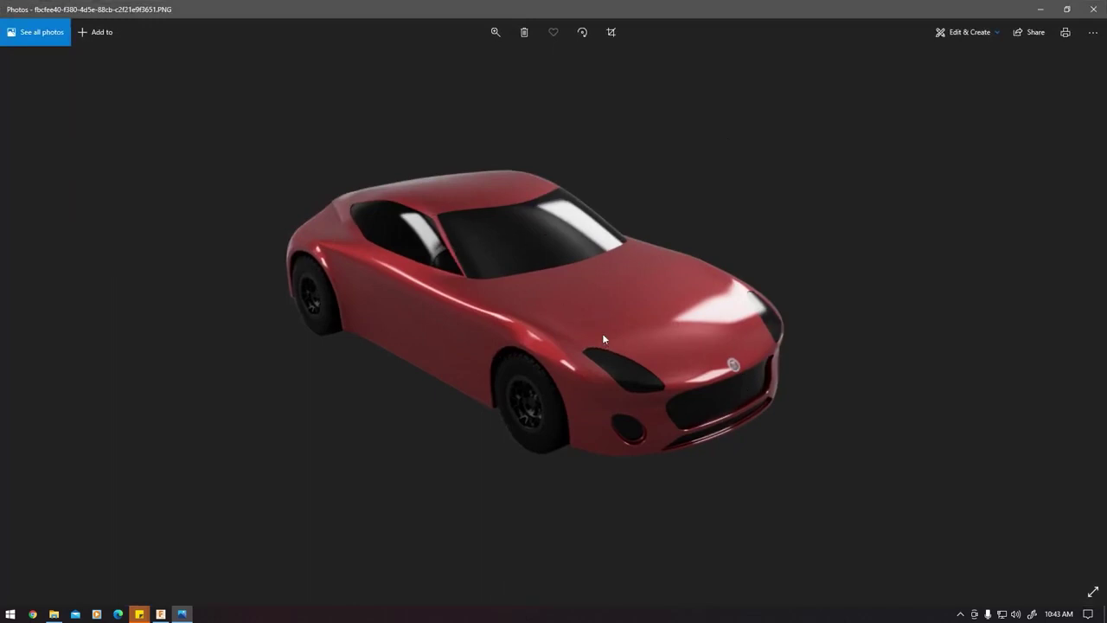
left_click(1095, 9)
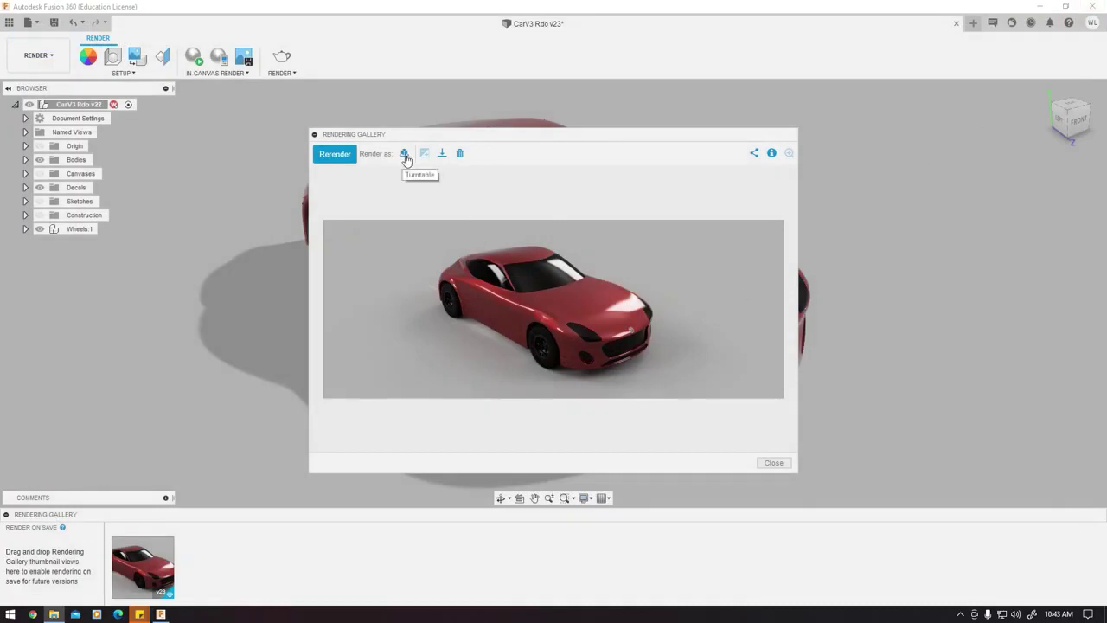
Review the frame count and quality options for a turntable render, leave without rendering, and close the rendering gallery.
left_click(404, 154)
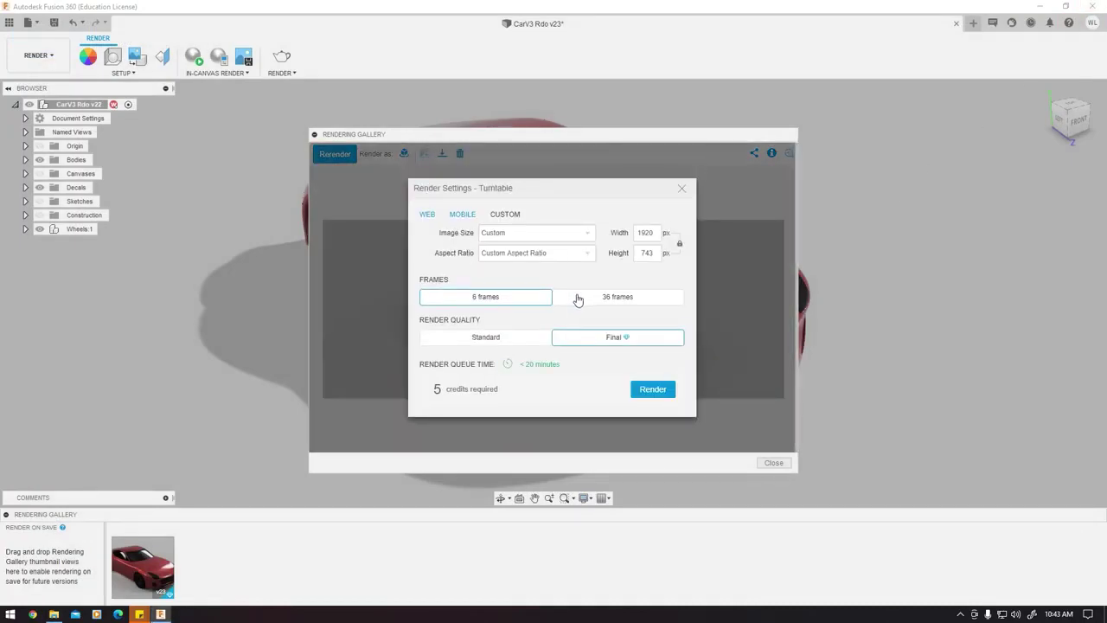
left_click(578, 297)
left_click(529, 338)
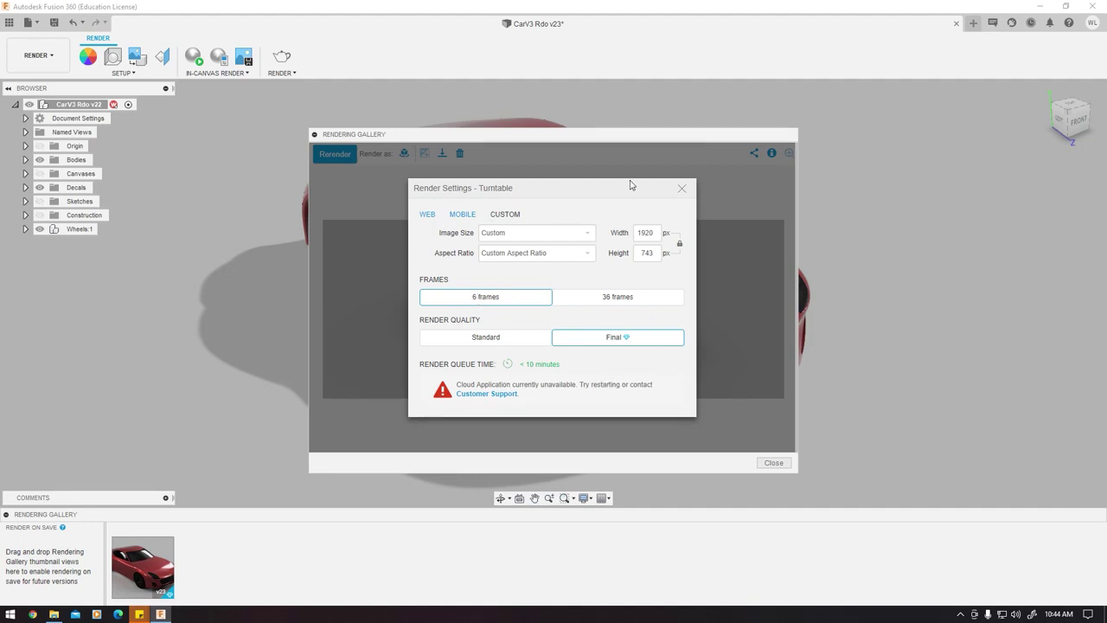
left_click(683, 188)
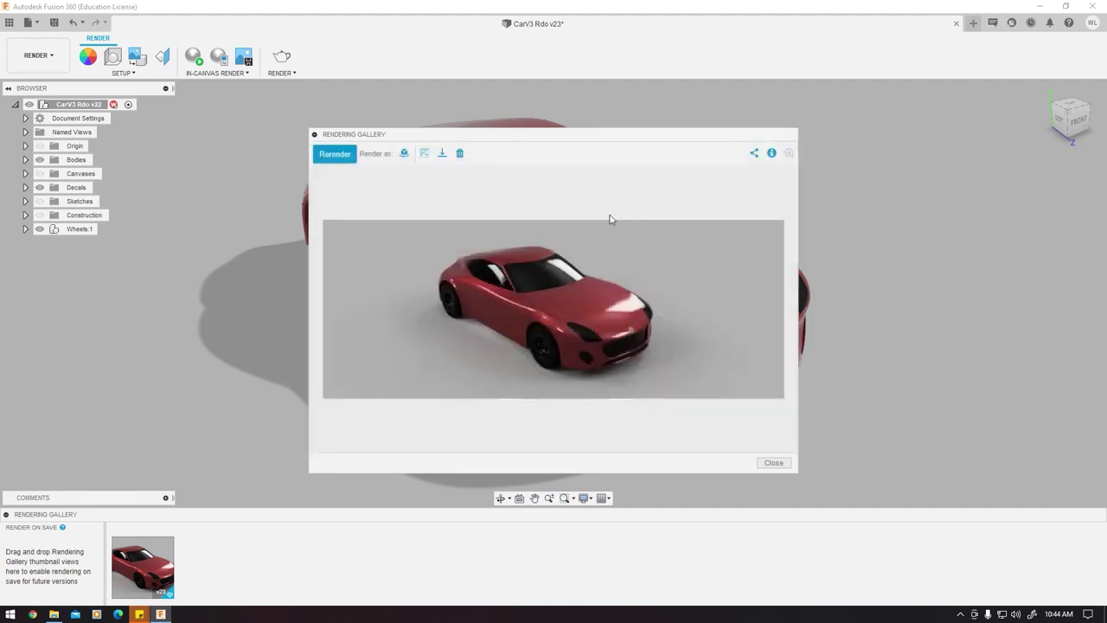
left_click(406, 154)
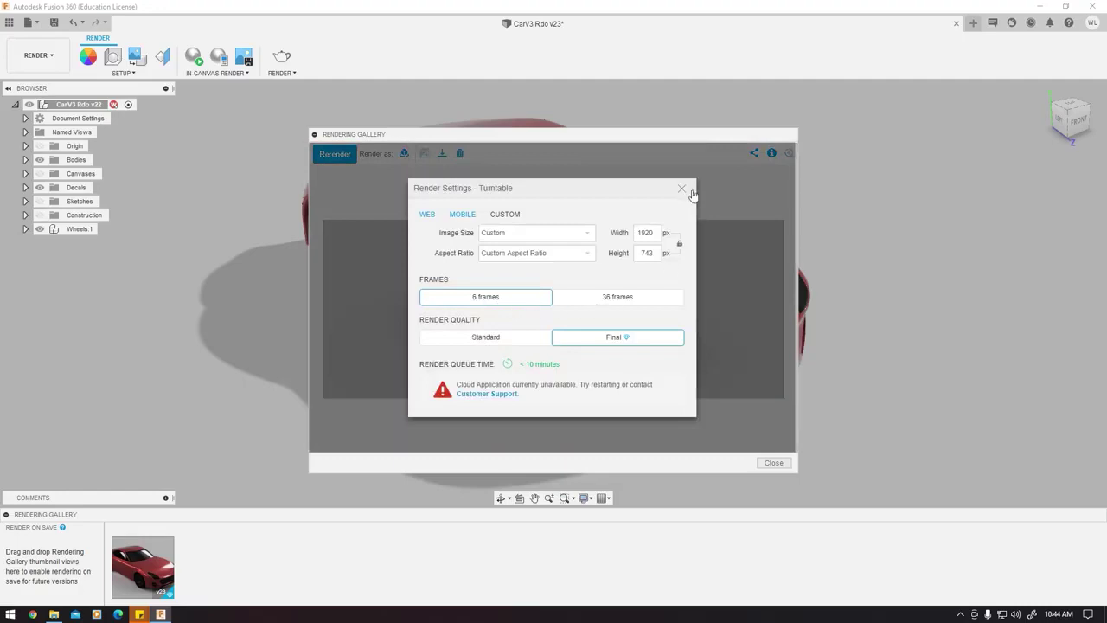
left_click(683, 190)
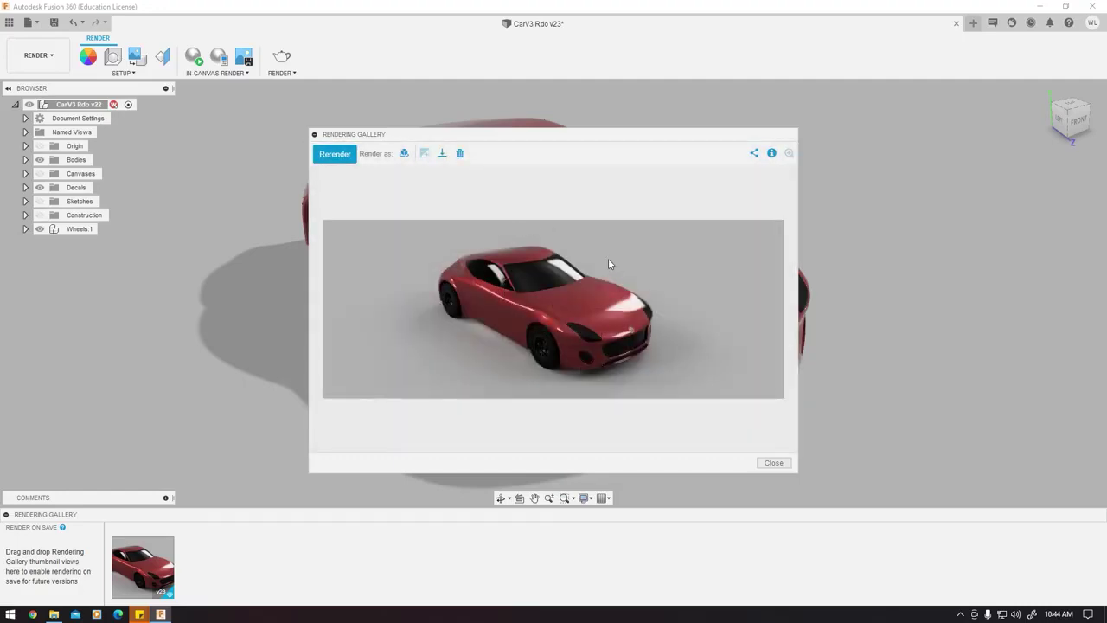
left_click(778, 466)
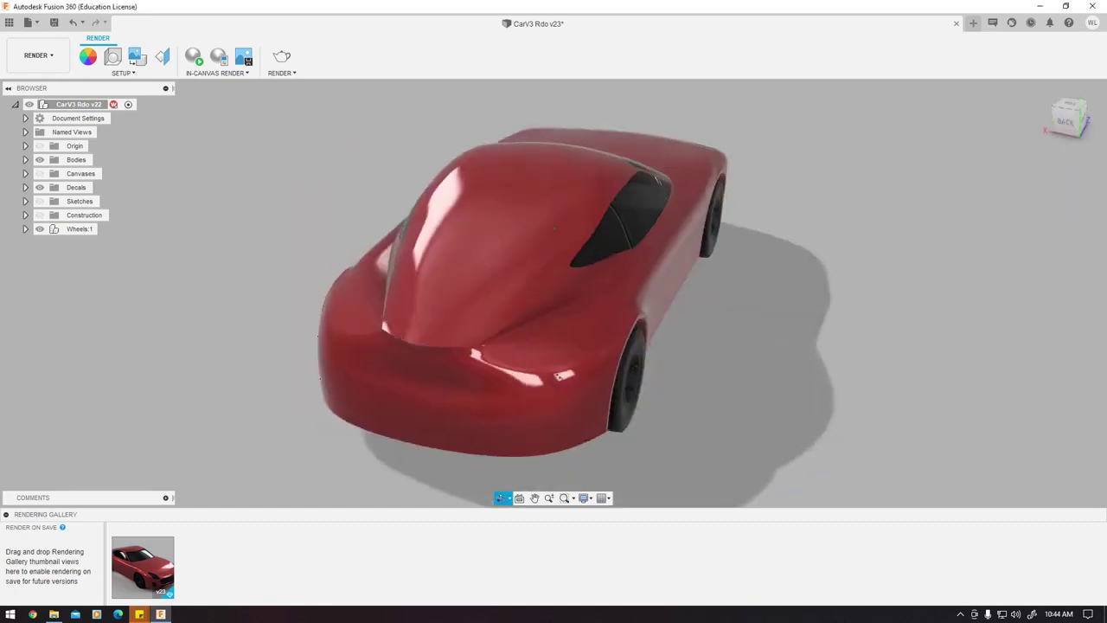
middle_click_drag(545, 391, 427, 388, "shift")
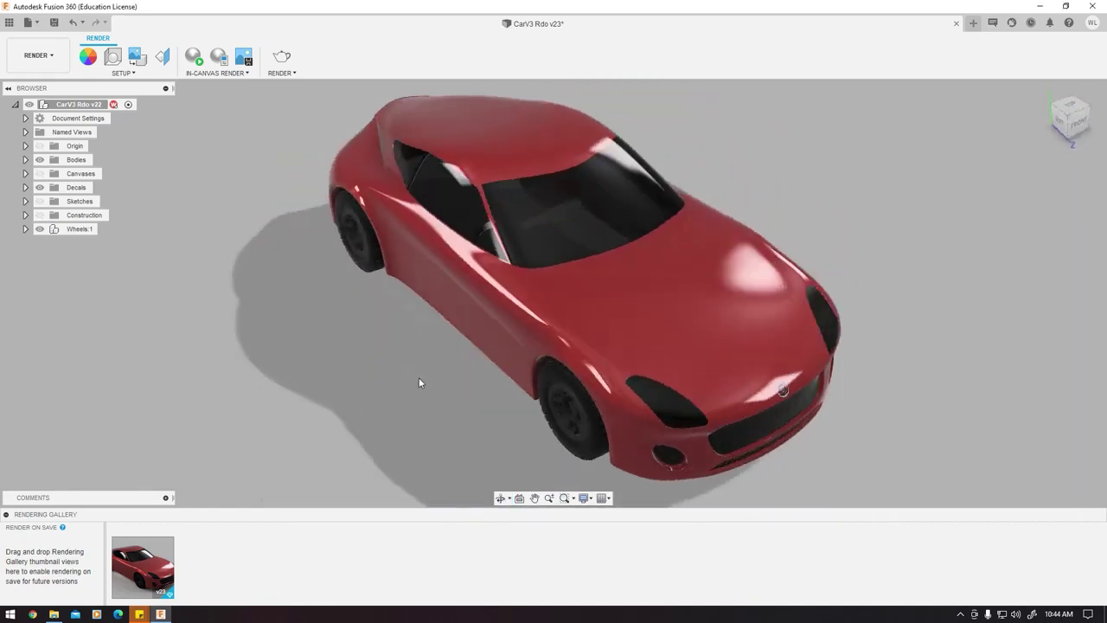